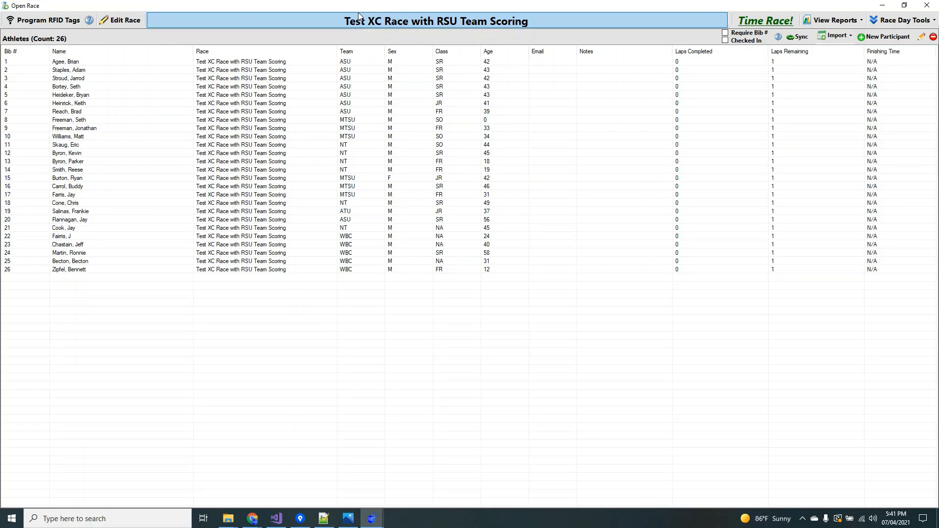
Check the race's web interface links, including the RunSignUp URL, in the race settings without changing anything
left_click(125, 22)
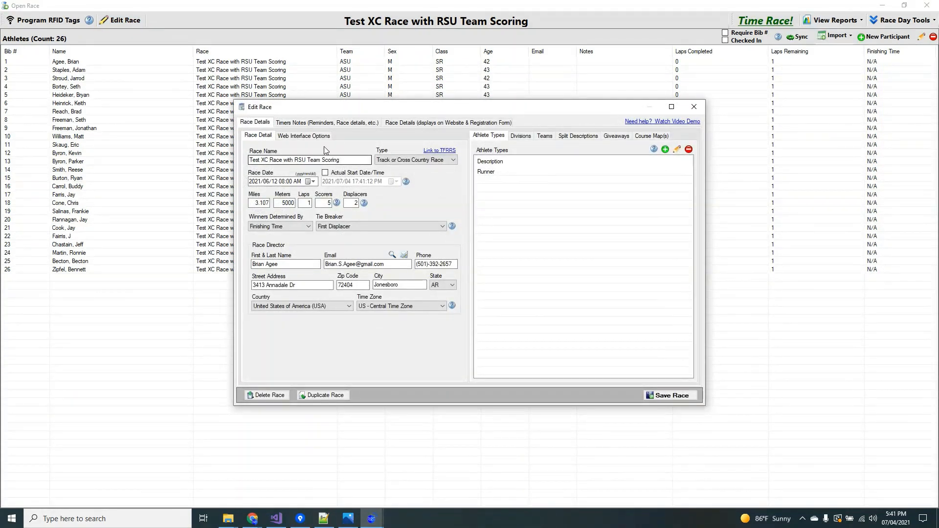
left_click(313, 137)
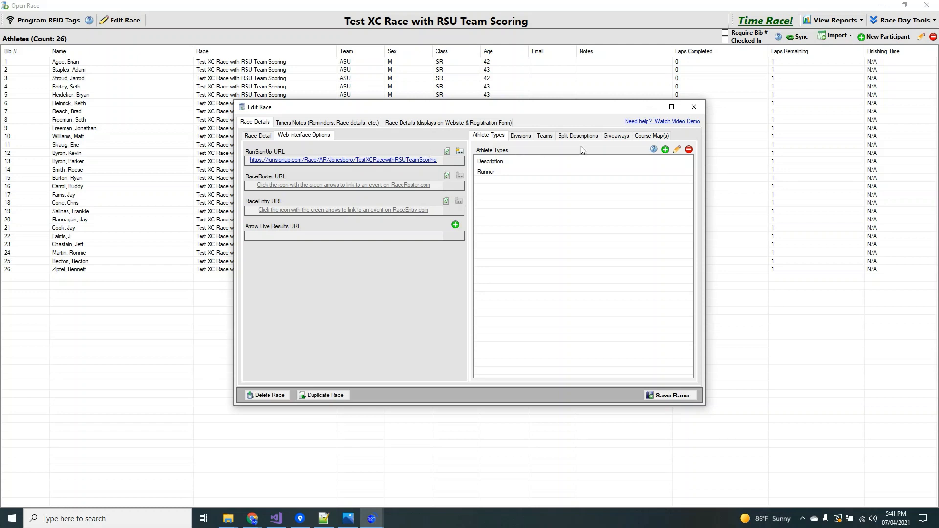
left_click(693, 111)
Start the race clock in the timing screen and set its minutes to 15
left_click(743, 29)
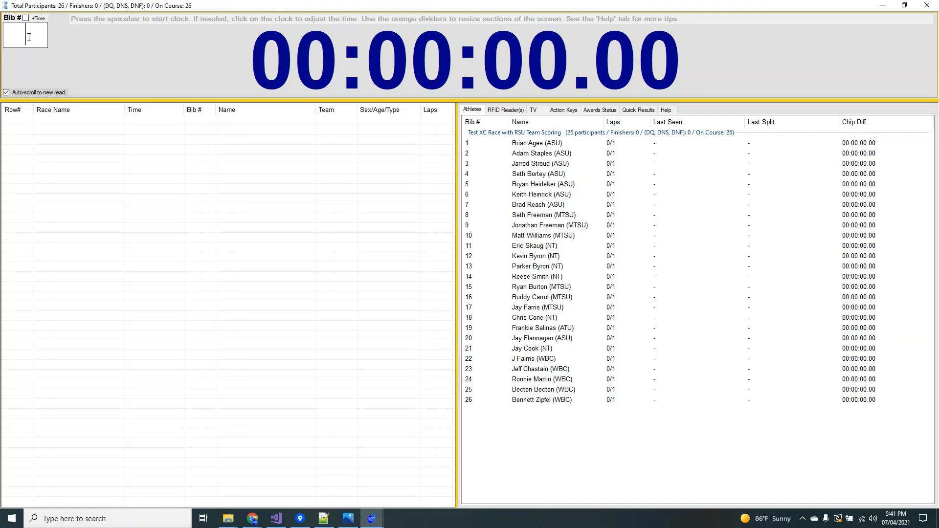
key("space")
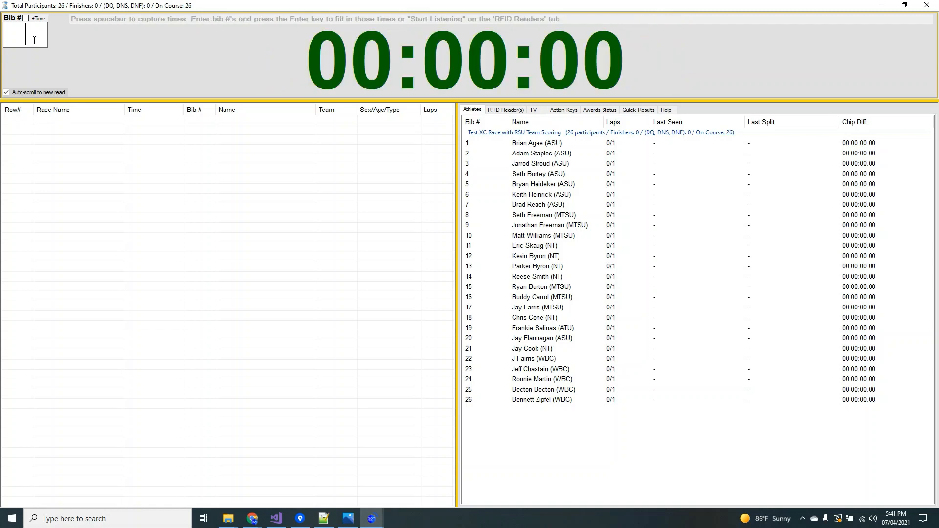
left_click(403, 62)
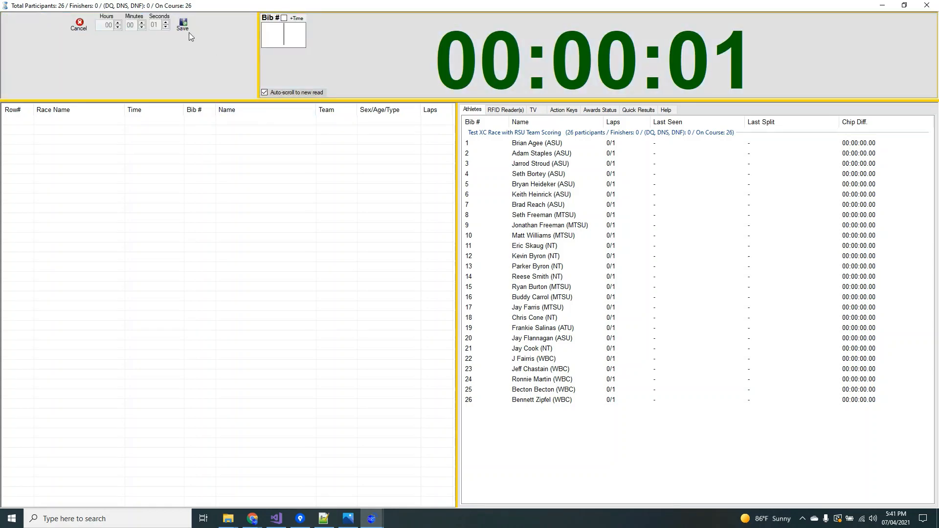
left_click(141, 23)
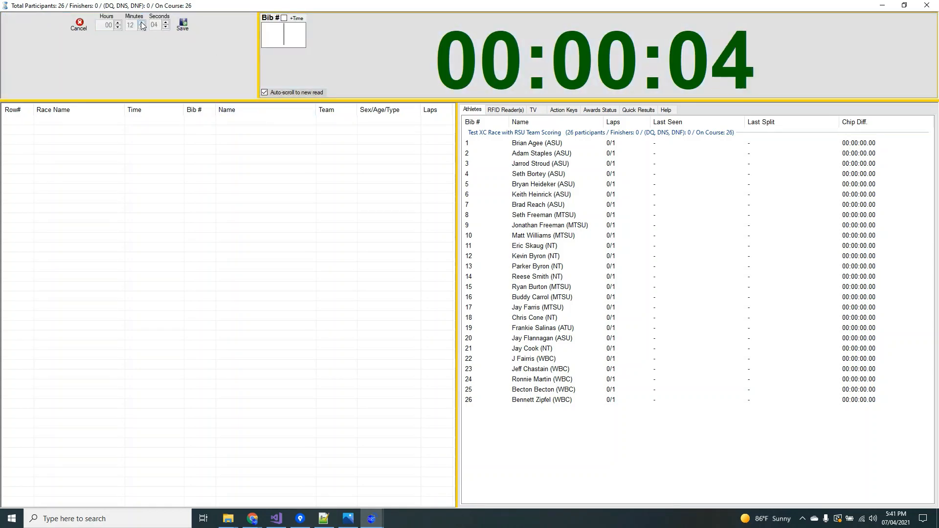
left_click(141, 23)
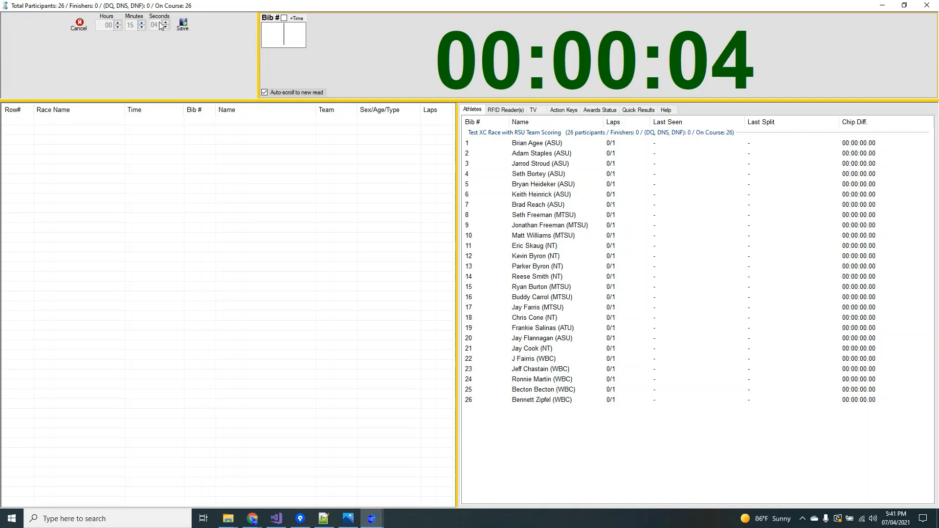
left_click(184, 24)
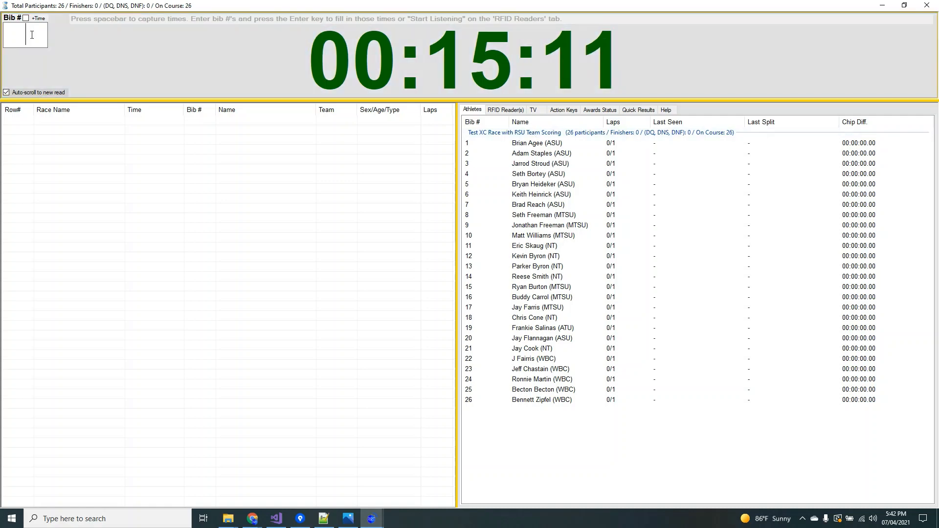
Record finishes for bibs 1, 11, 21, 16, 2, 12 and 22, in that order
type("1")
key("Return")
type("11")
key("Return")
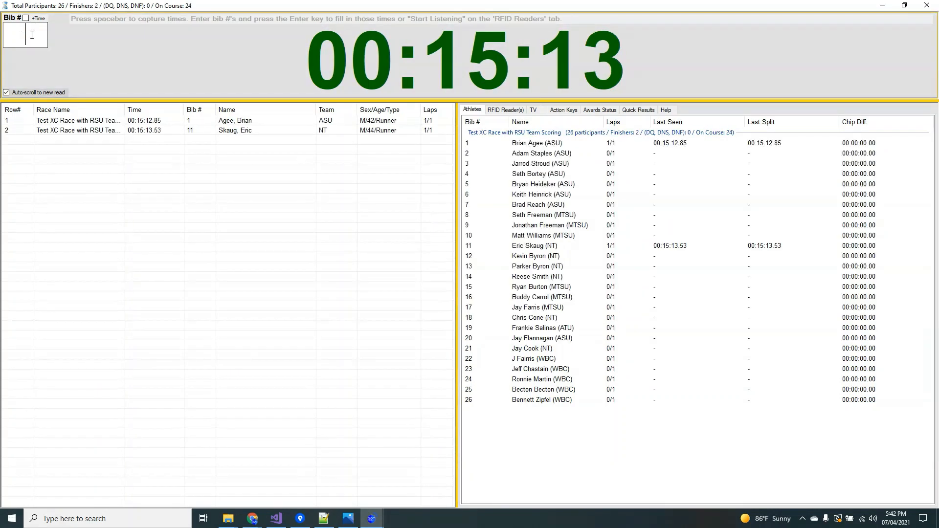
type("21")
key("Return")
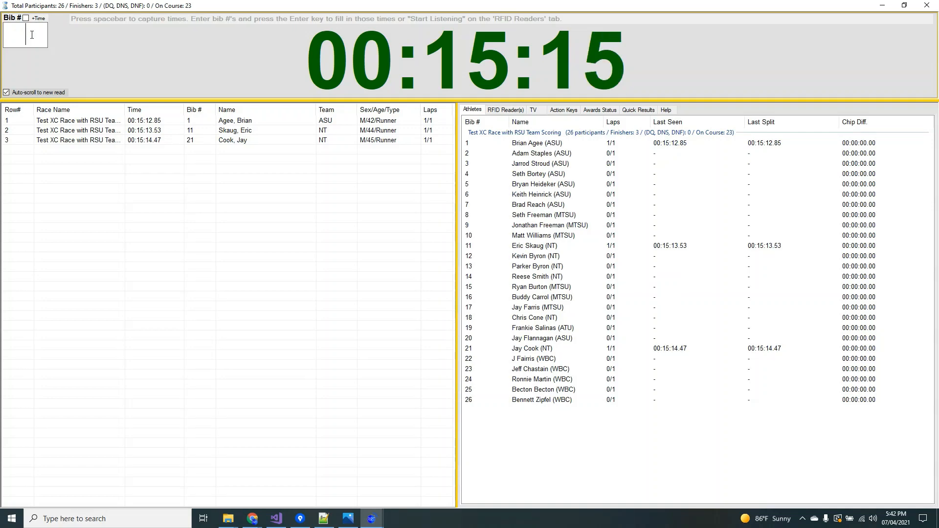
type("16")
key("Return")
type("2")
key("Return")
type("12")
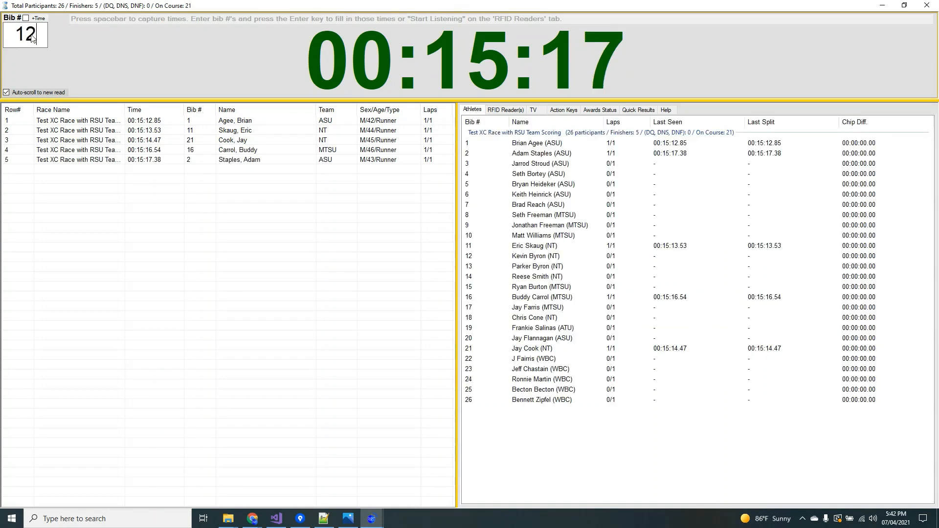
key("Return")
type("22")
key("Return")
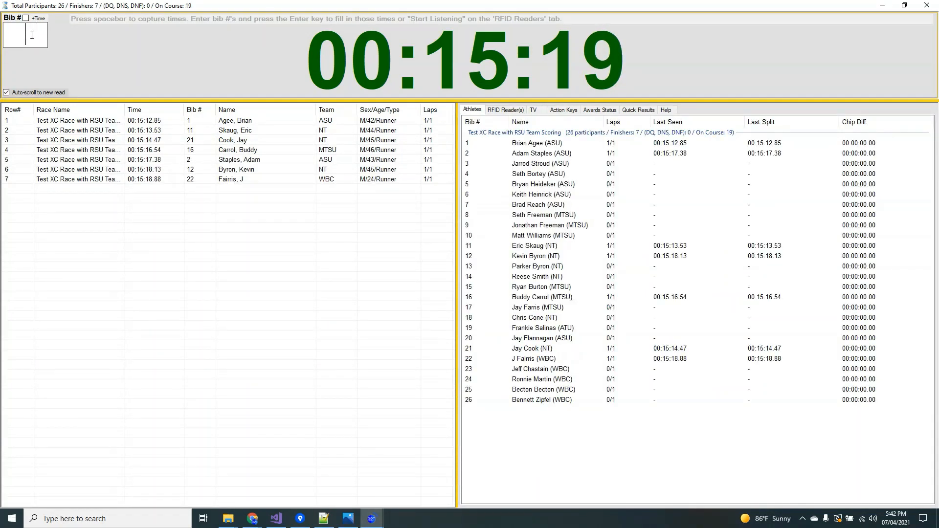
Record finishes for bibs 3, 13, 23, 4, 5 and 6, in that order
type("3")
key("Return")
type("13")
key("Return")
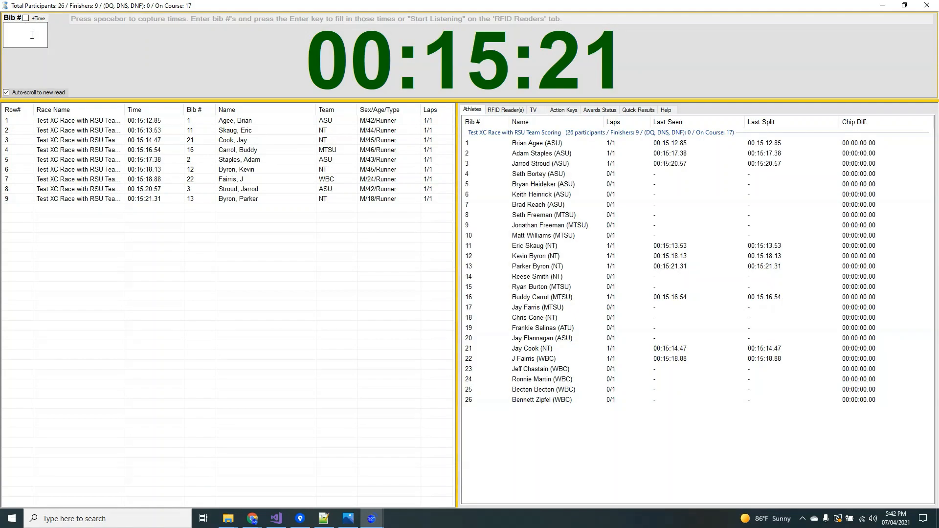
type("23")
key("Return")
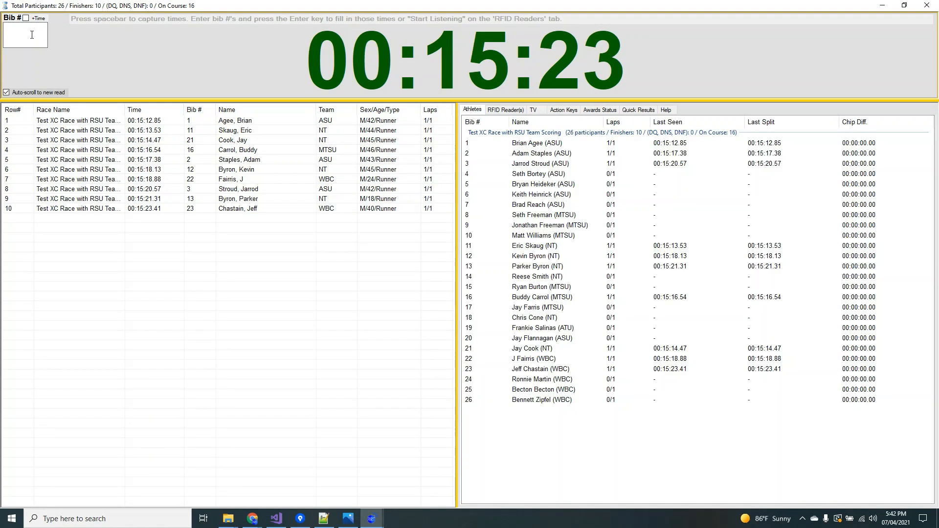
type("4")
key("Return")
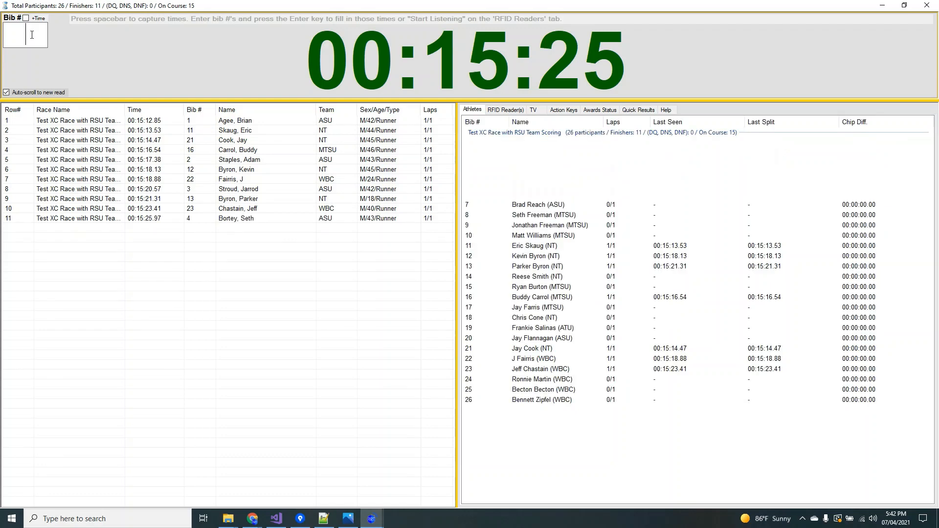
type("5")
key("Return")
type("6")
key("Return")
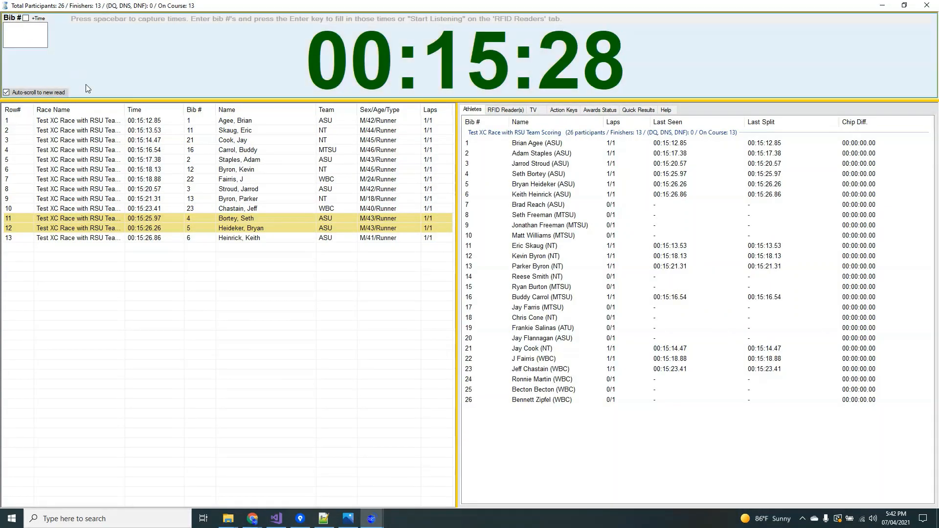
Record finishes for bibs 10, 19, 8, 9 and 25, in that order
type("10")
key("Return")
type("19")
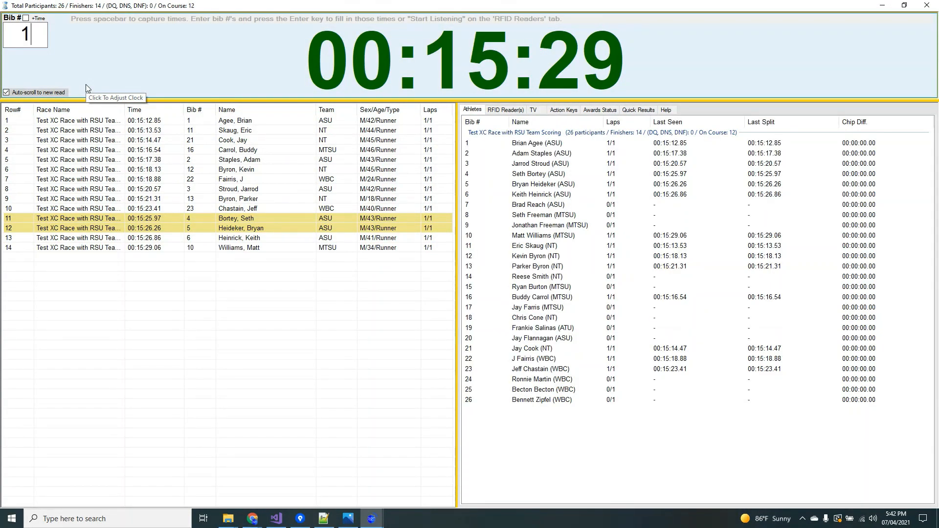
key("Return")
type("8")
key("Return")
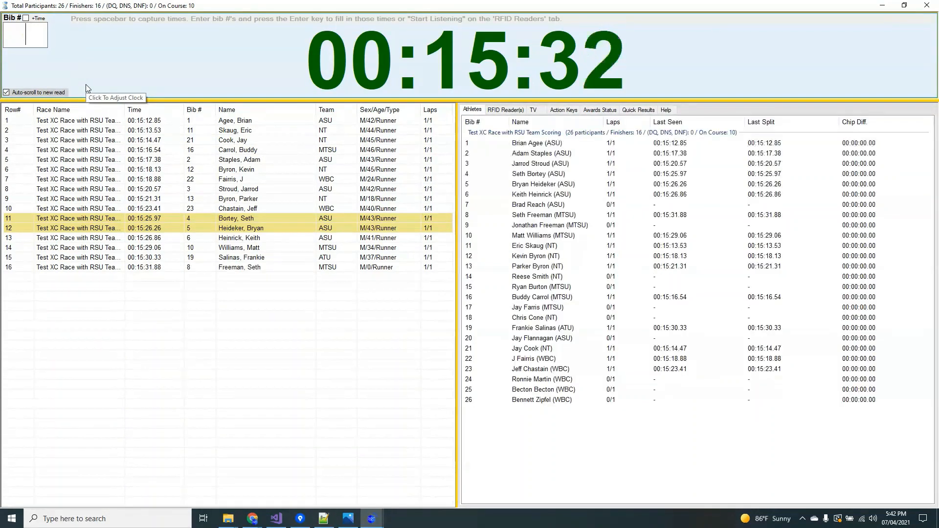
type("9")
key("Return")
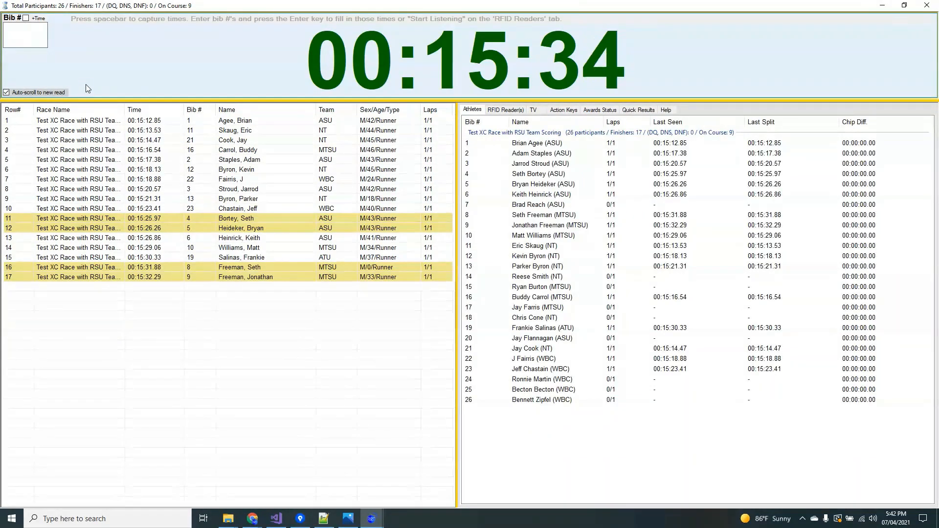
type("25")
key("Return")
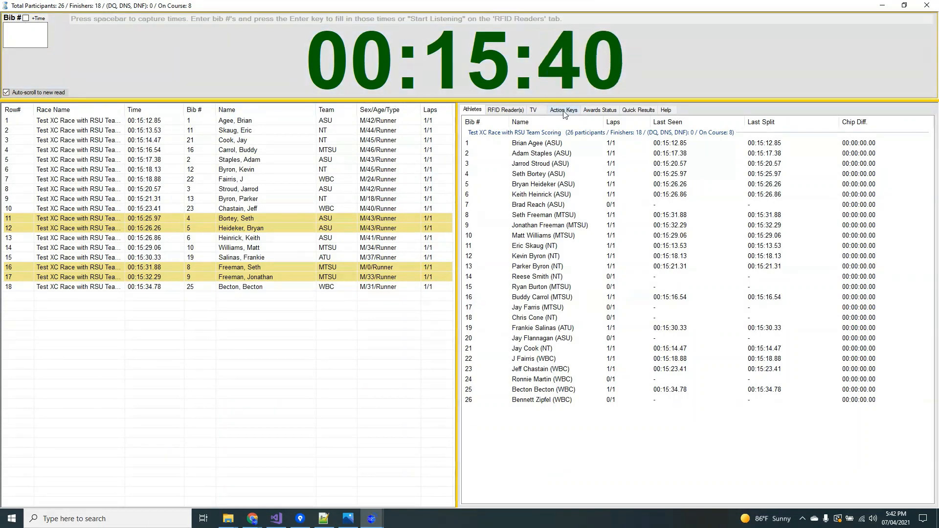
Publish the race results online and switch to the race's RunSignUp page in Chrome
left_click(565, 112)
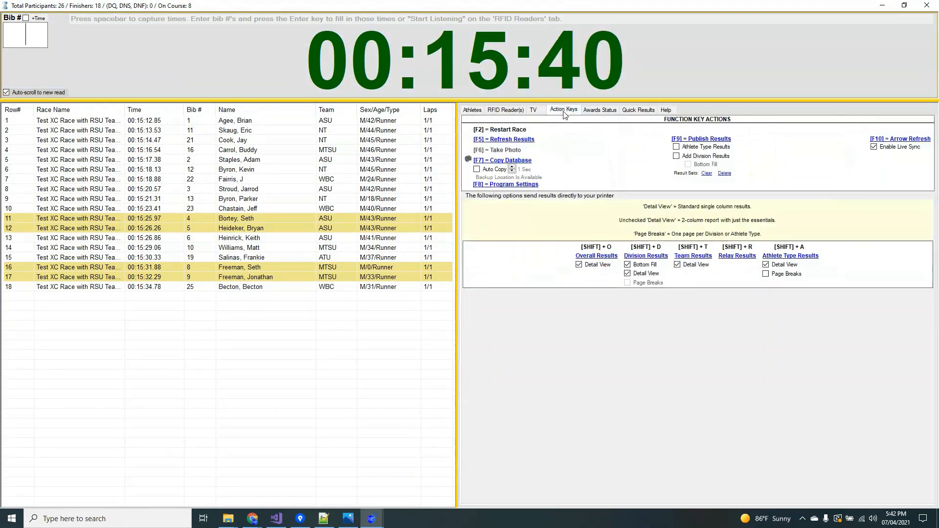
left_click(702, 140)
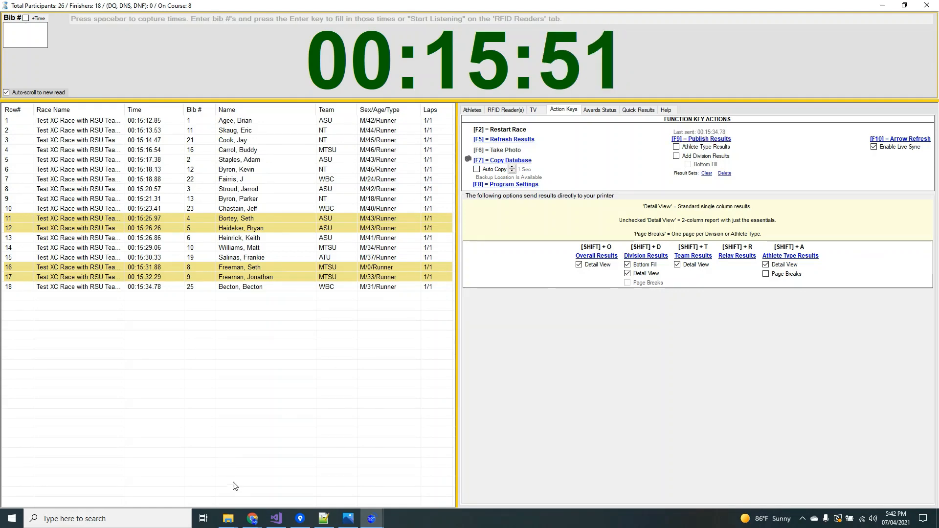
mouse_move(253, 518)
left_click(257, 470)
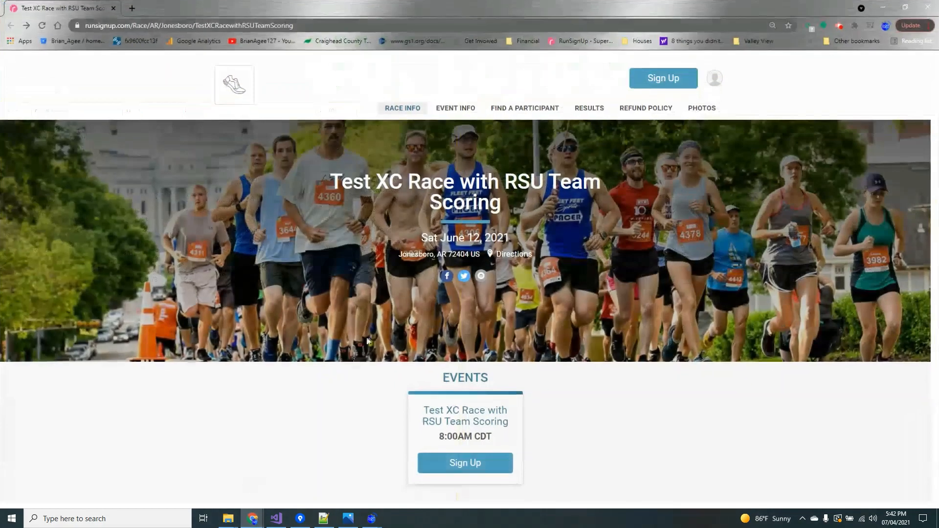
Review the published individual results and the team results with their scores on the race website
left_click(587, 110)
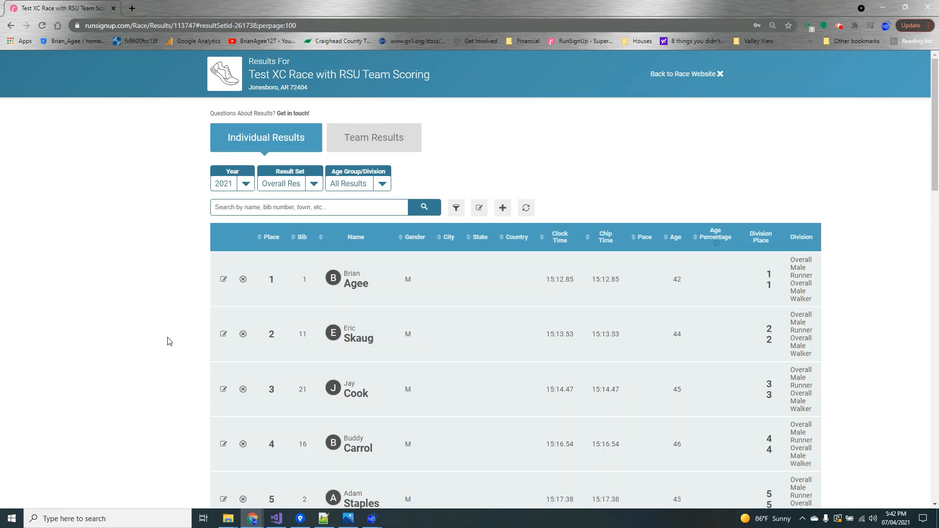
scroll(169, 342, "down", 5)
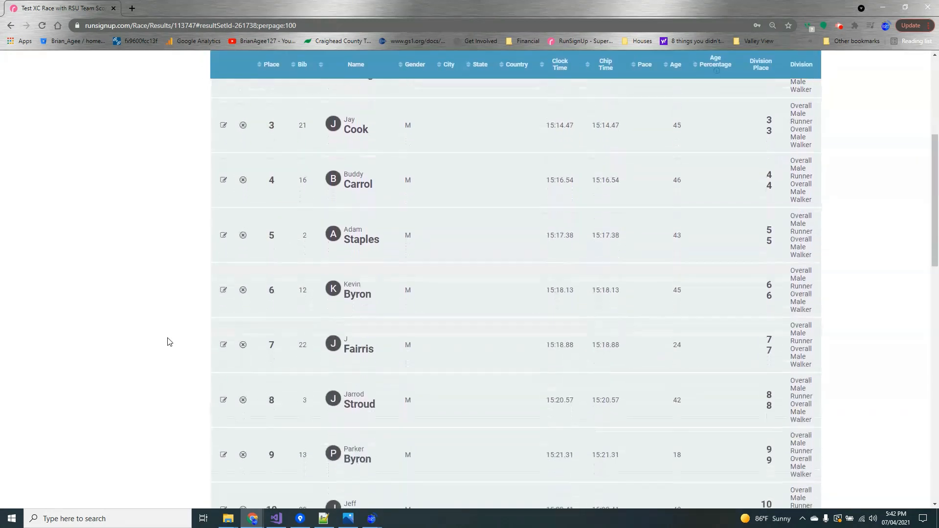
scroll(169, 341, "up", 5)
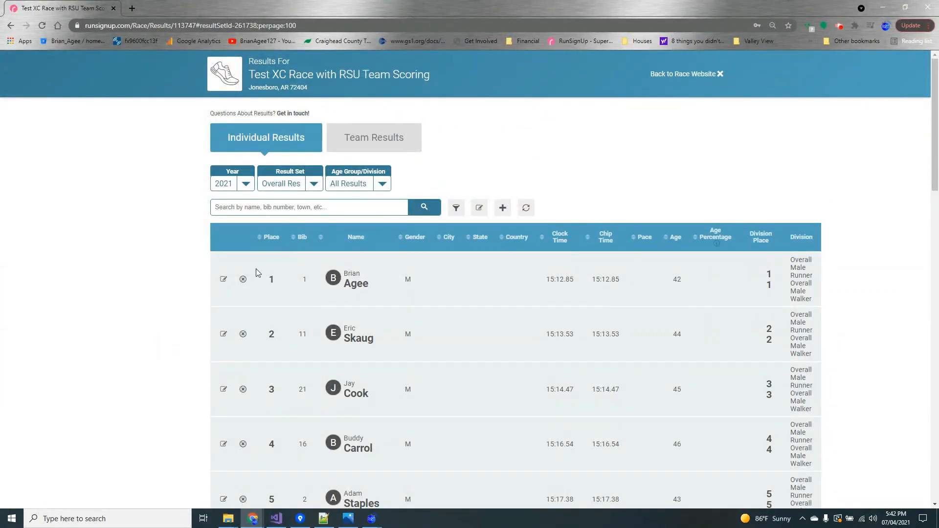
left_click(391, 140)
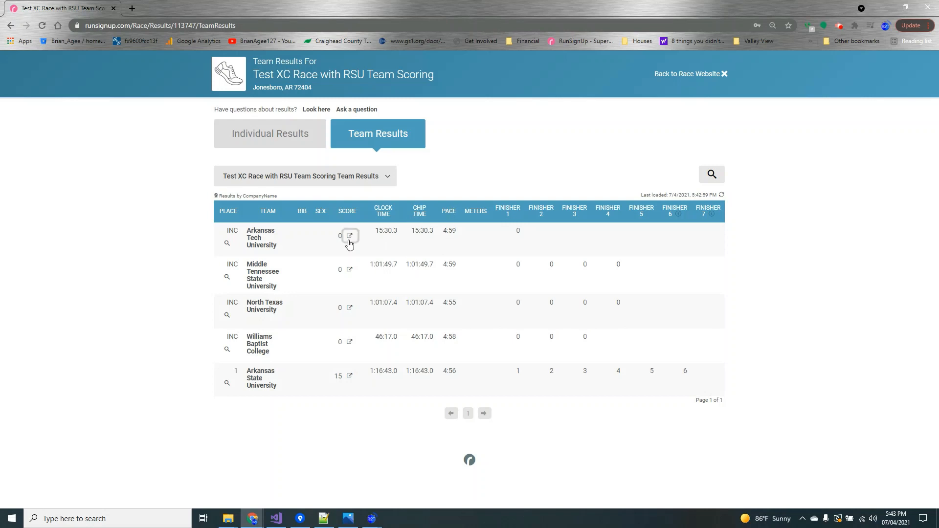
left_click_drag(190, 273, 448, 223)
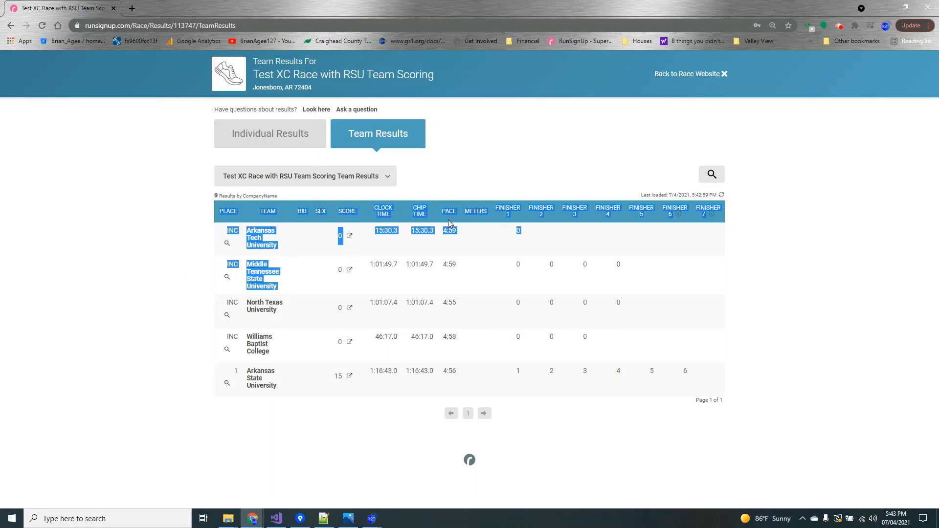
left_click(172, 251)
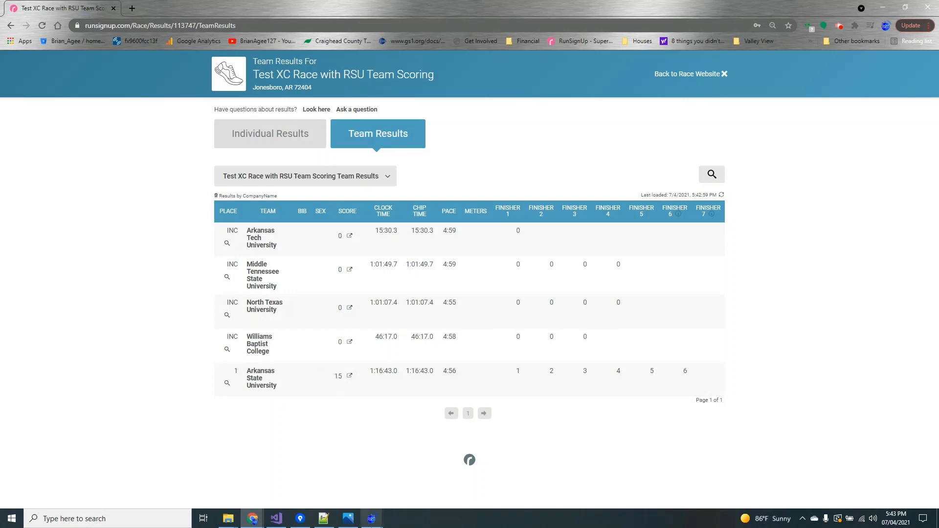
Return to the race timing screen's athlete list and record finishes for bibs 7, 14, 15 and 17
left_click(880, 9)
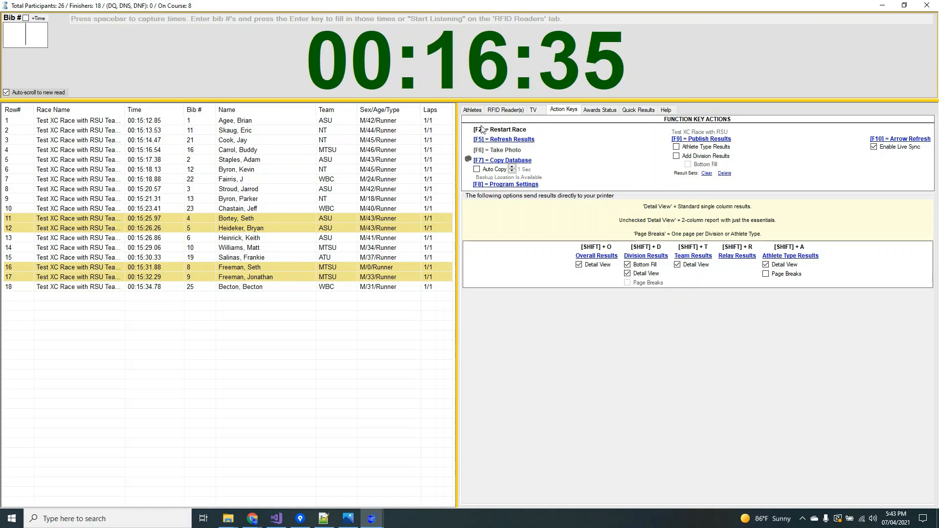
left_click(471, 110)
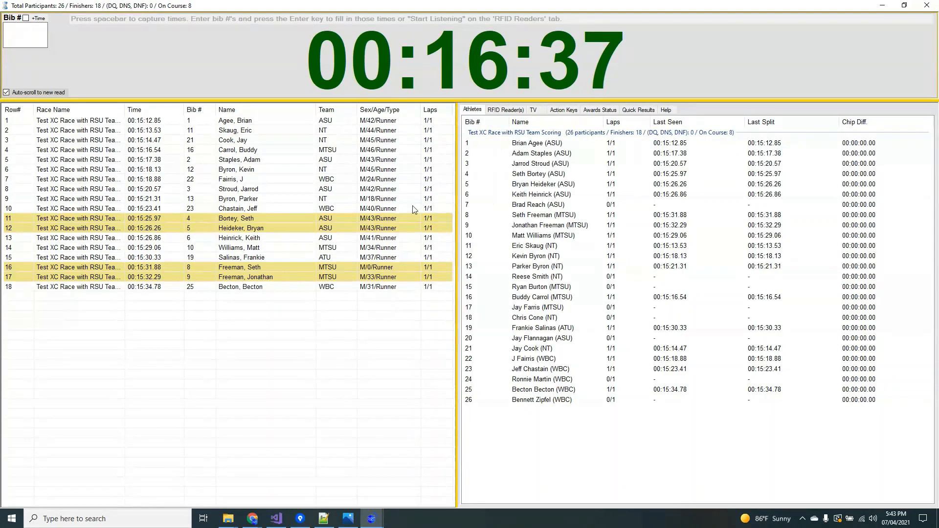
type("7")
key("Return")
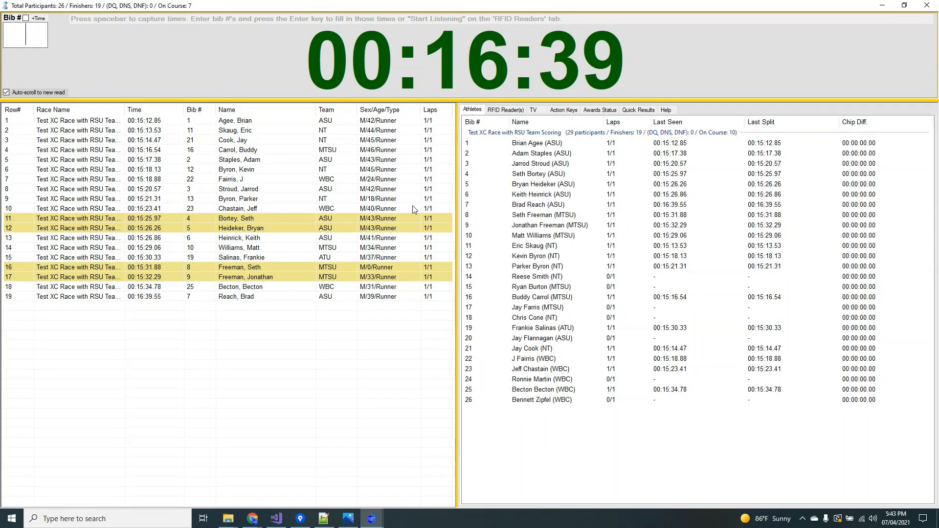
type("14")
key("Return")
type("15")
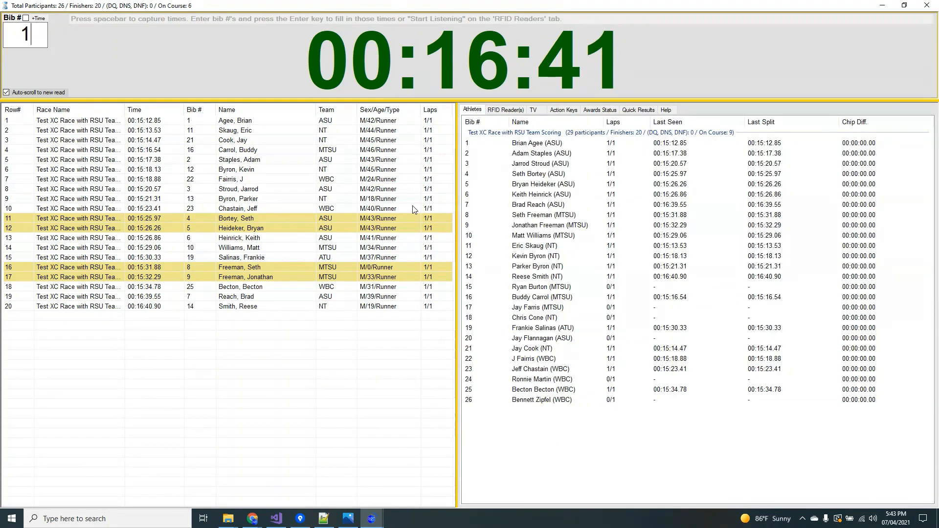
key("Return")
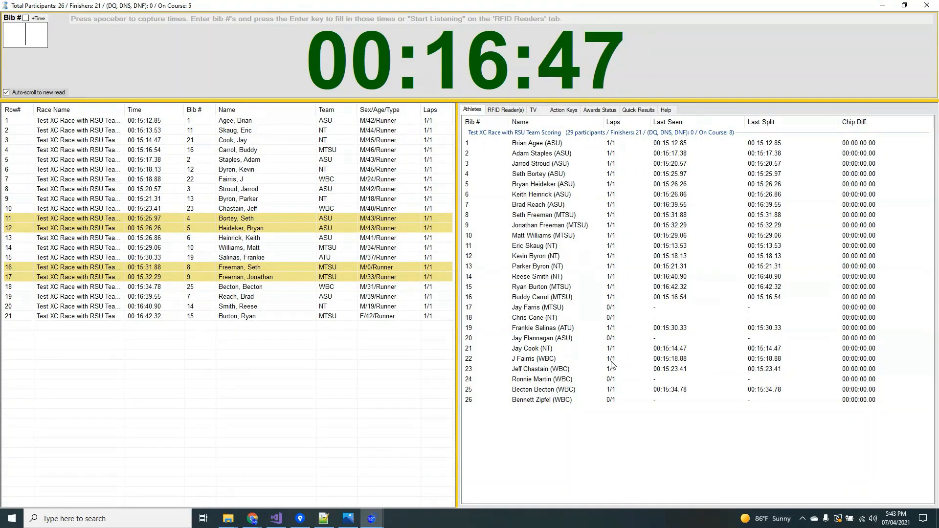
type("17")
key("Return")
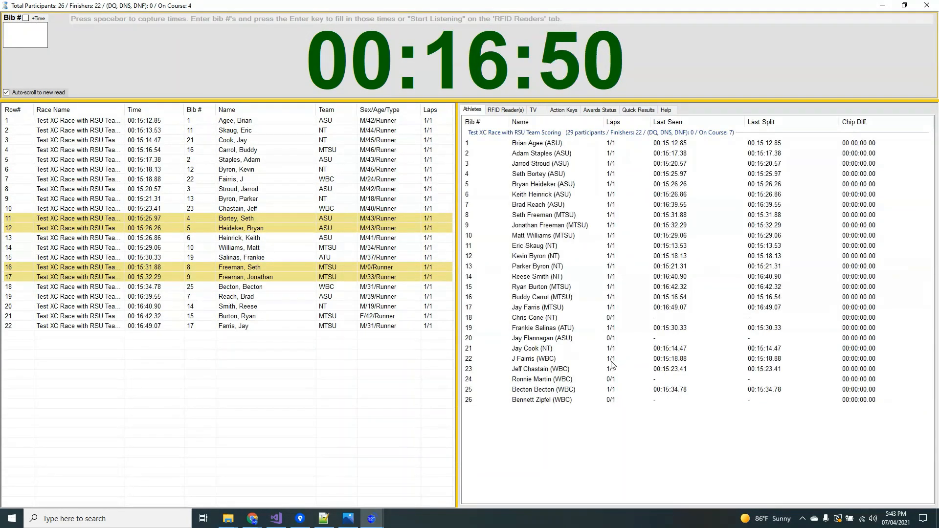
Record finishes for bibs 18, 20, 24 and 26, in that order
type("18")
key("Return")
type("20")
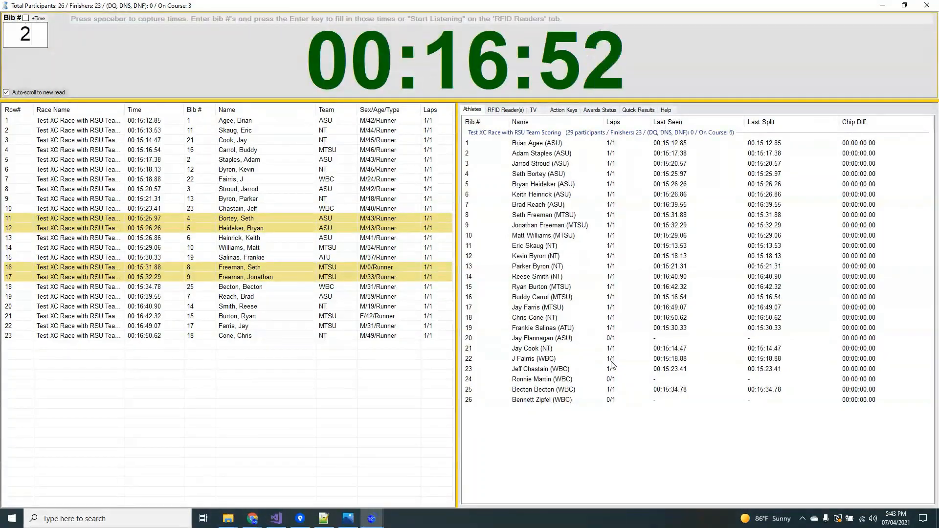
key("Return")
type("24")
key("Return")
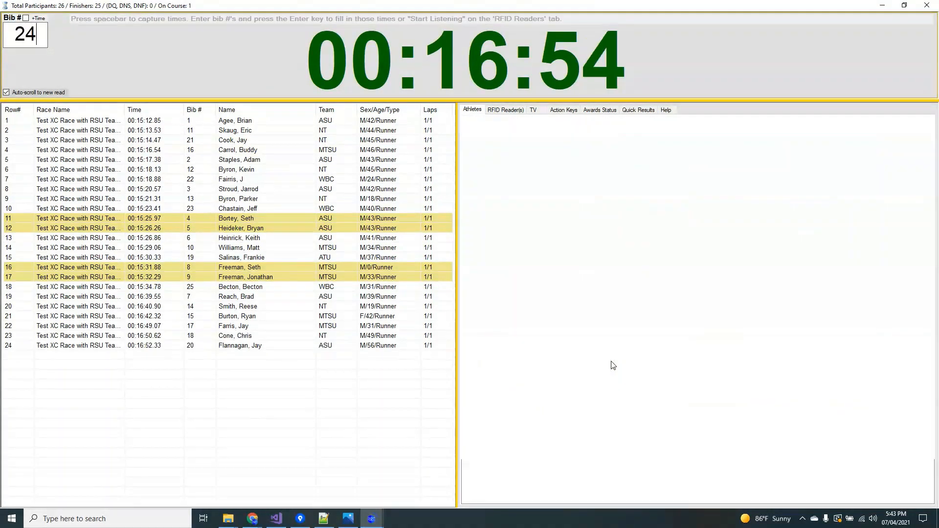
type("26")
key("Return")
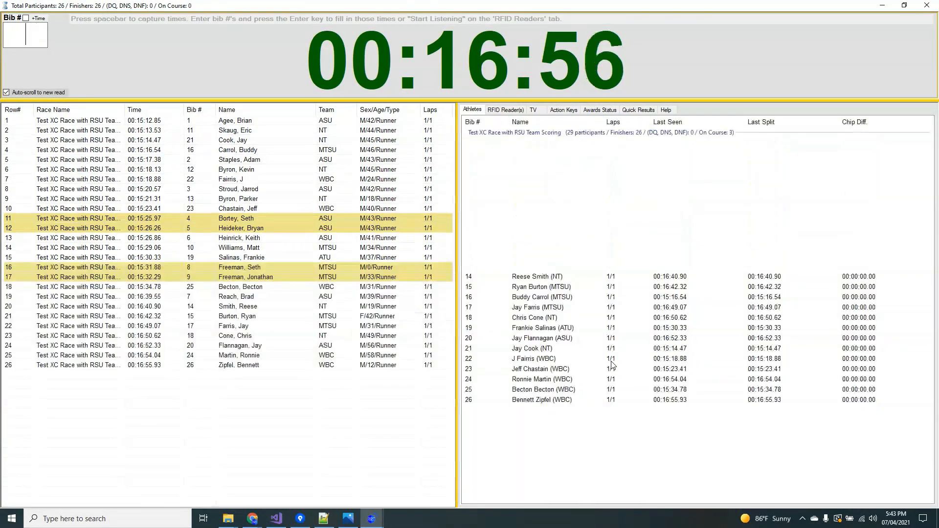
Publish the updated race results online and reload the team results page on RunSignUp in Chrome
left_click(571, 110)
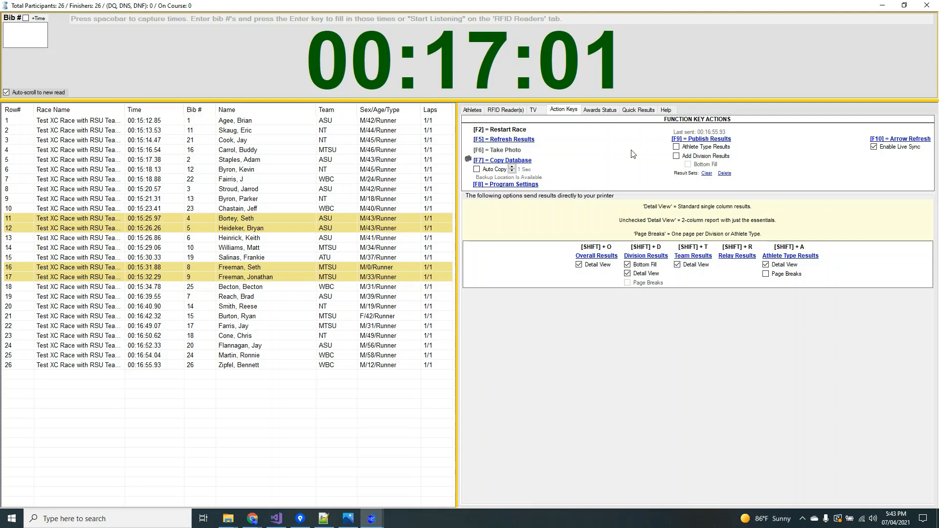
left_click(254, 521)
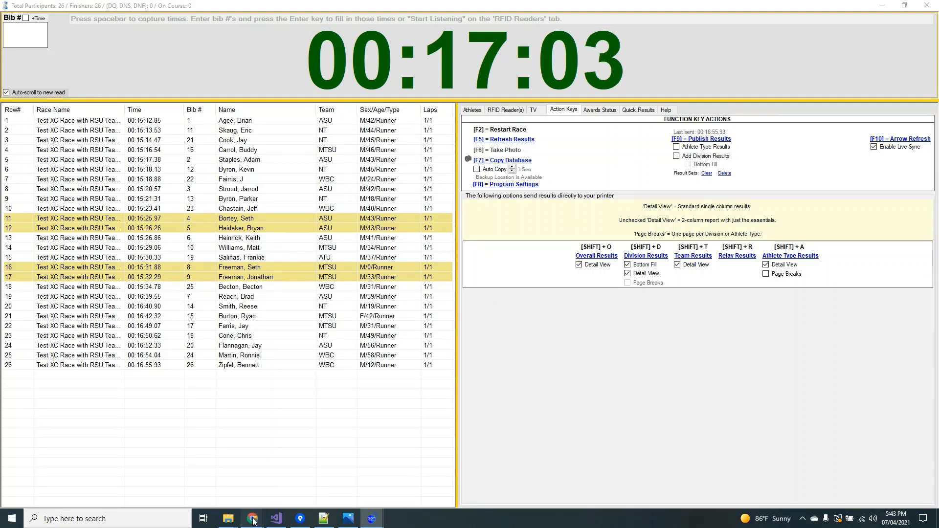
left_click(255, 467)
right_click(203, 274)
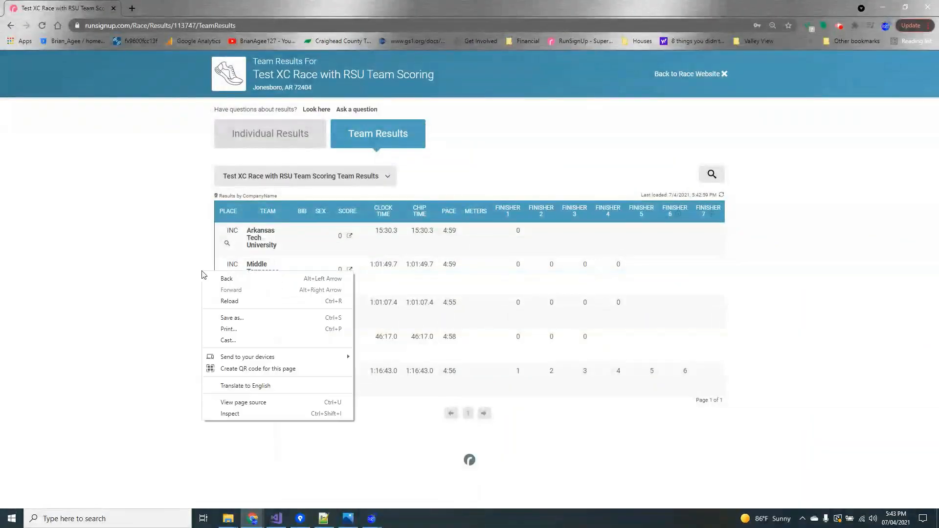
left_click(229, 302)
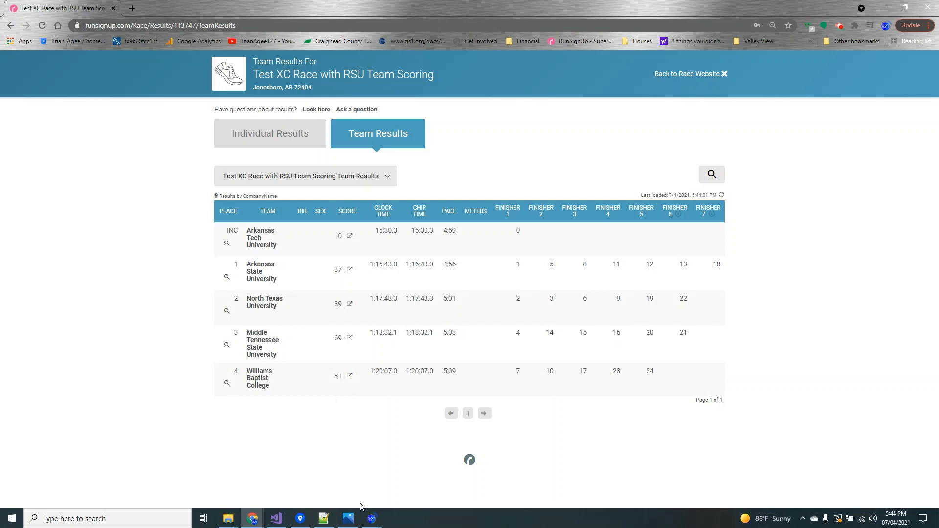
Switch back to the race timing window, show the public display and maximize it
mouse_move(371, 519)
mouse_move(460, 487)
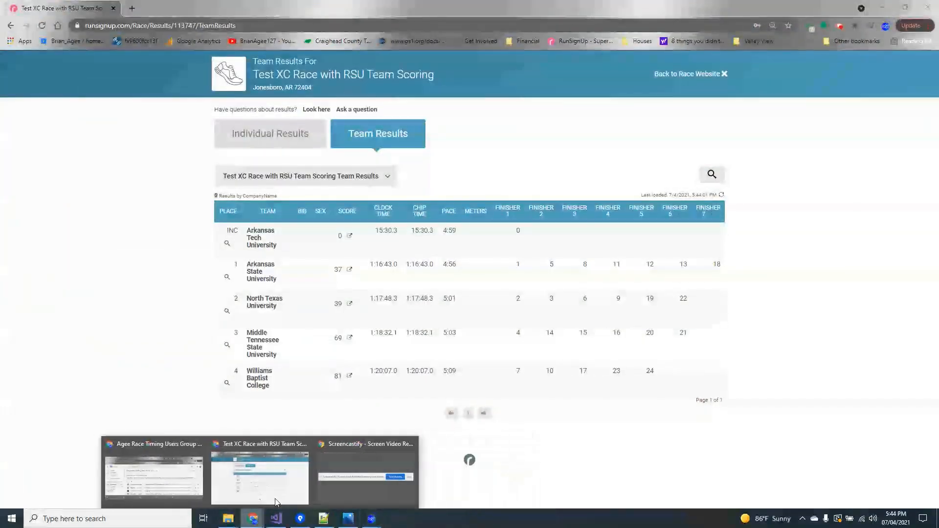
left_click(354, 479)
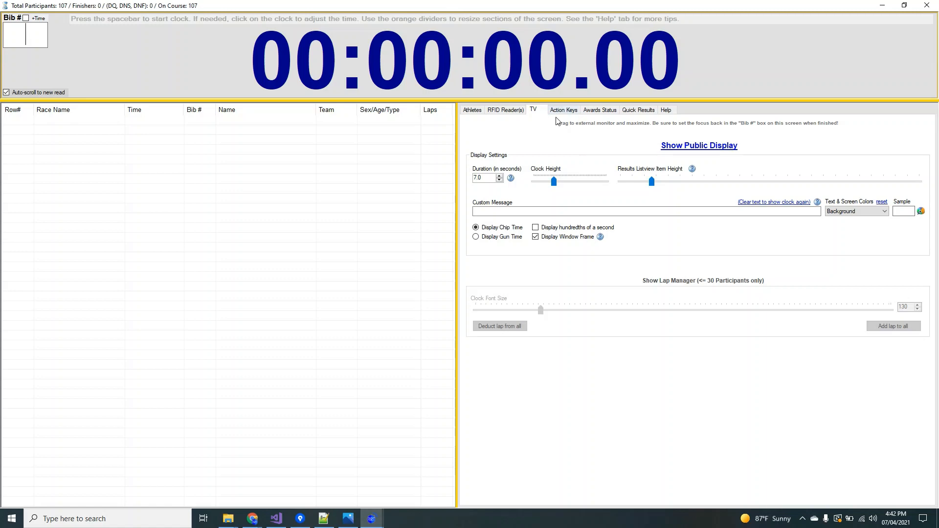
left_click(671, 147)
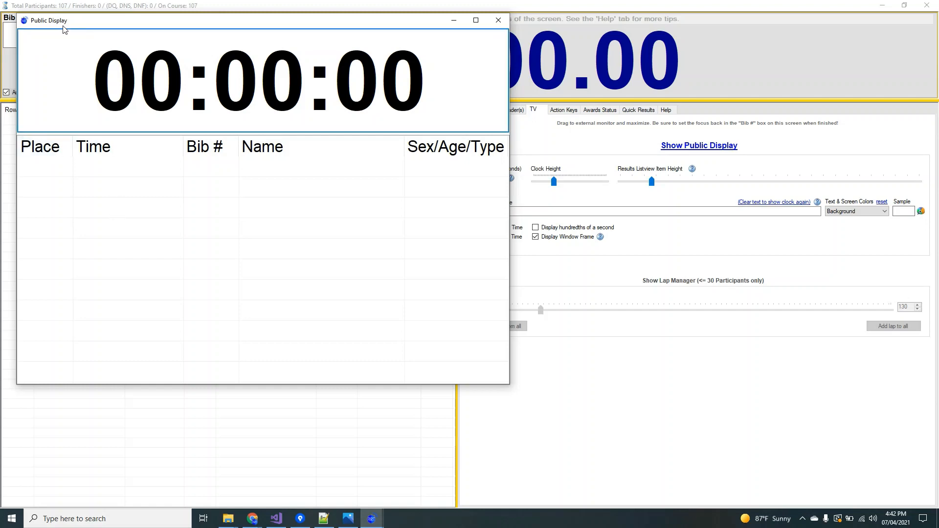
left_click_drag(48, 23, 800, 116)
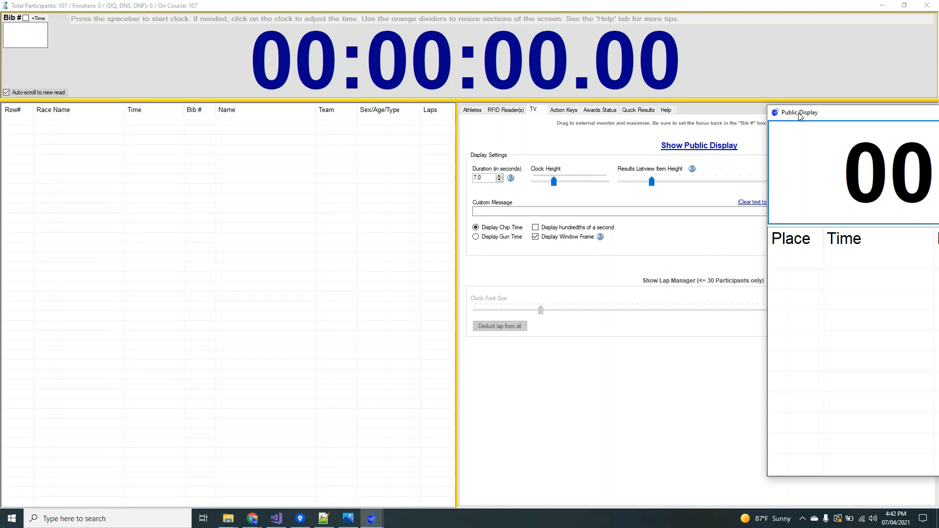
double_click(834, 114)
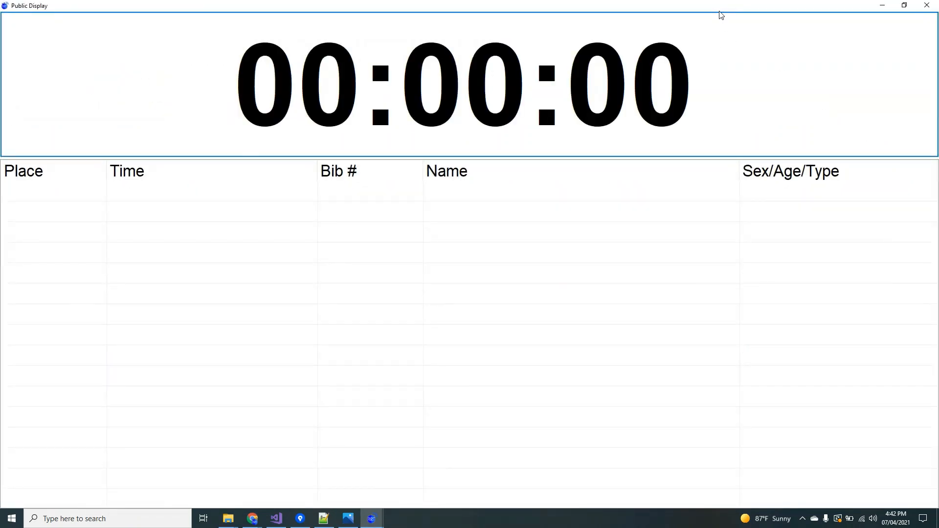
Restore the public display window and fit it over the lower part of the finisher list
left_click(904, 5)
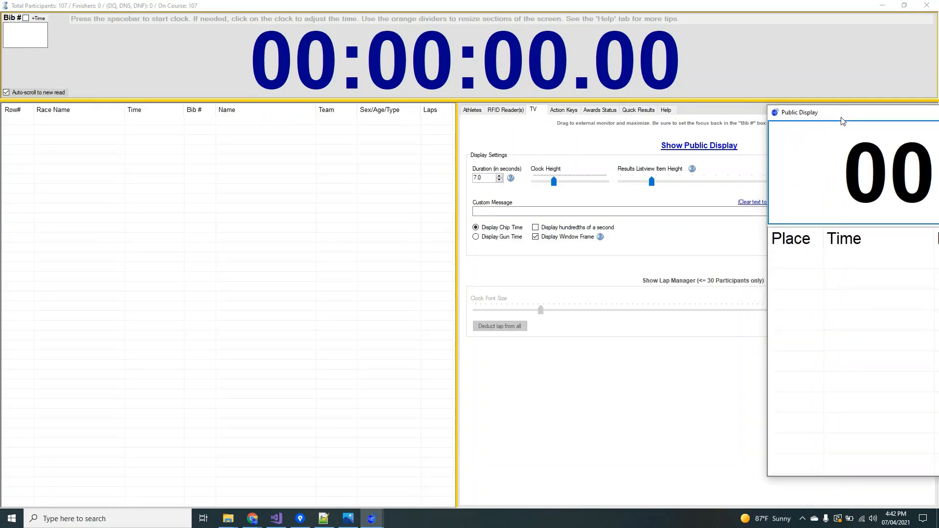
left_click_drag(842, 121, 102, 131)
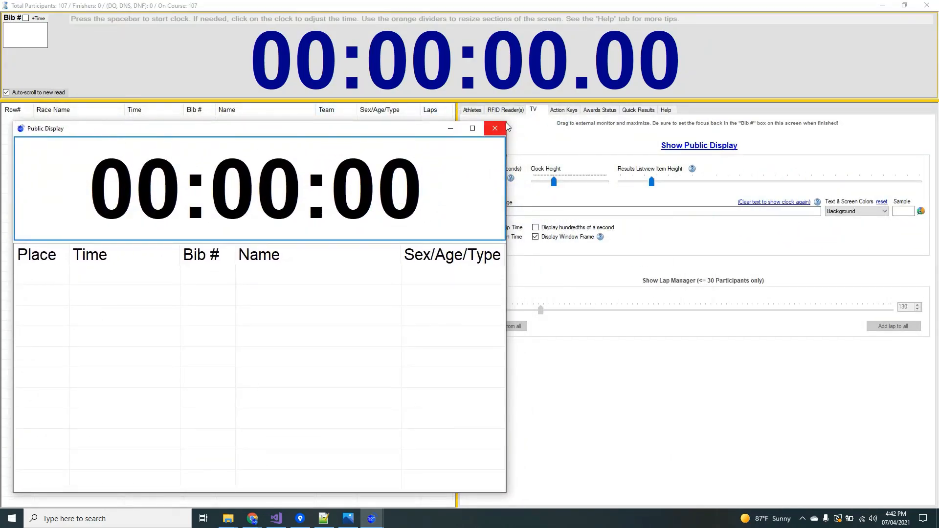
left_click_drag(506, 122, 417, 203)
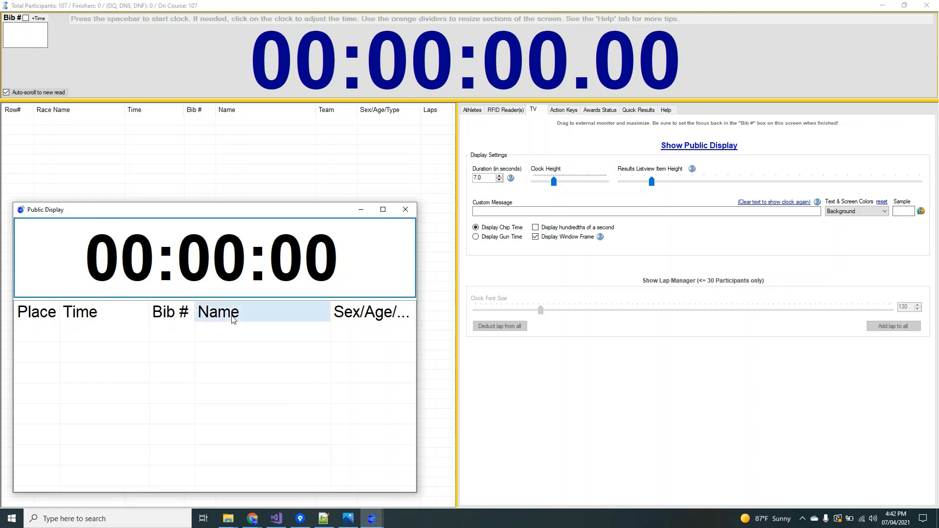
mouse_move(277, 214)
left_mouse_down()
mouse_move(299, 215)
mouse_move(266, 229)
left_mouse_up()
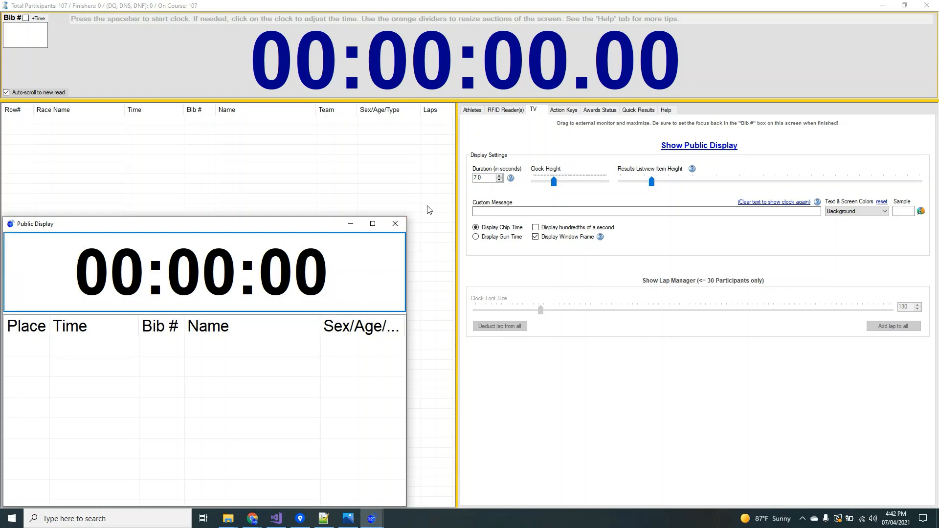
left_click_drag(409, 216, 457, 173)
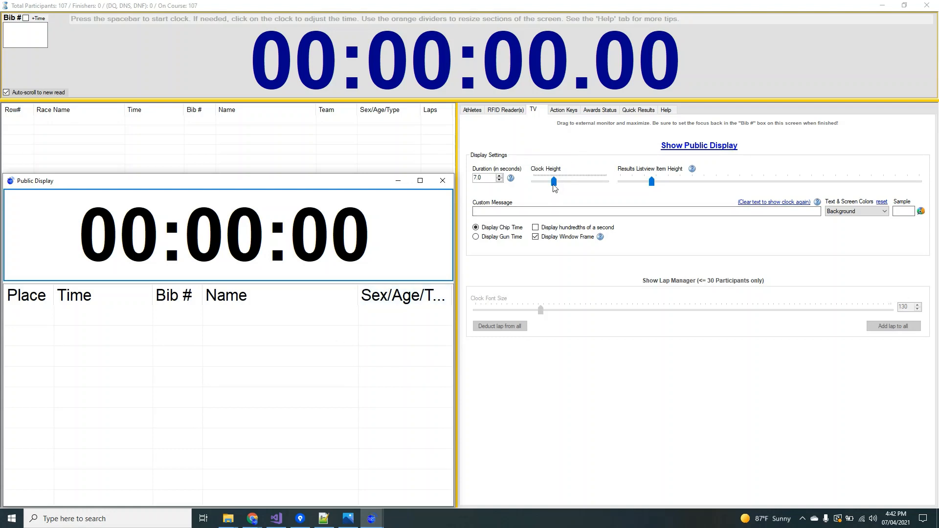
Increase the public display's clock height and results row height, and preview it maximized
left_click_drag(554, 181, 561, 190)
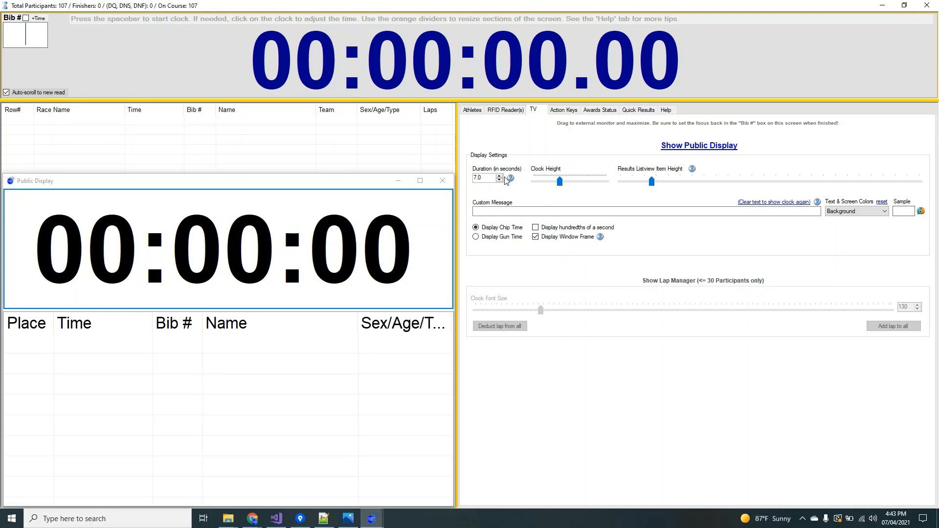
left_click_drag(655, 179, 718, 183)
left_click_drag(719, 183, 790, 182)
left_click(420, 181)
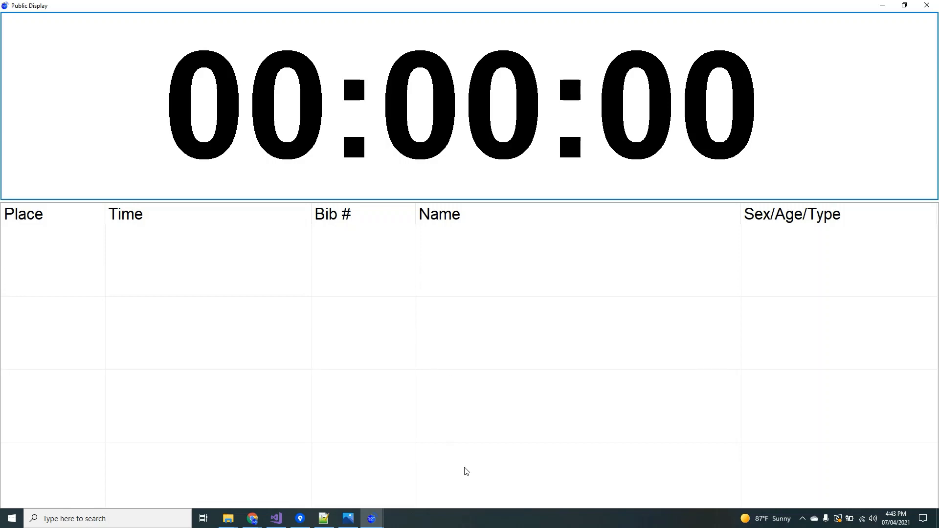
Shrink the clock area by moving the divider above the results list, and restore the public display window
left_click(675, 201)
left_click_drag(677, 177, 675, 147)
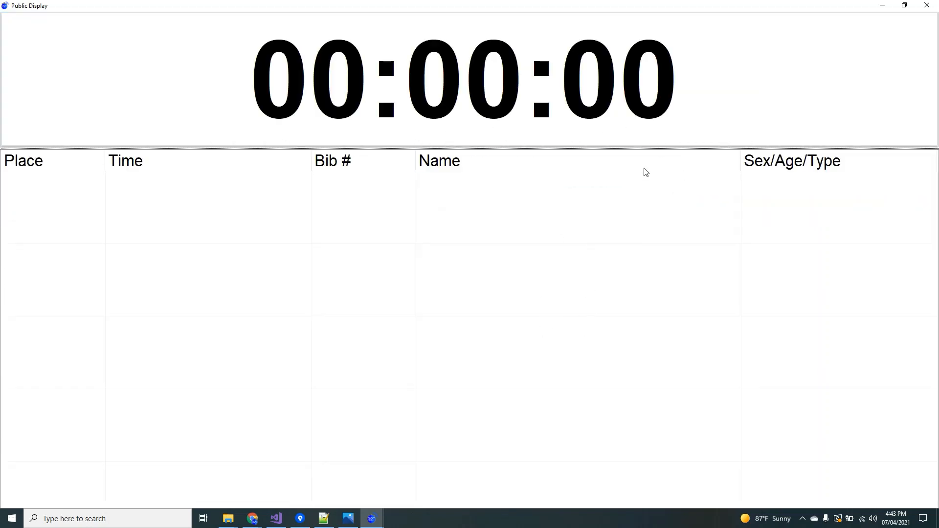
left_click(904, 5)
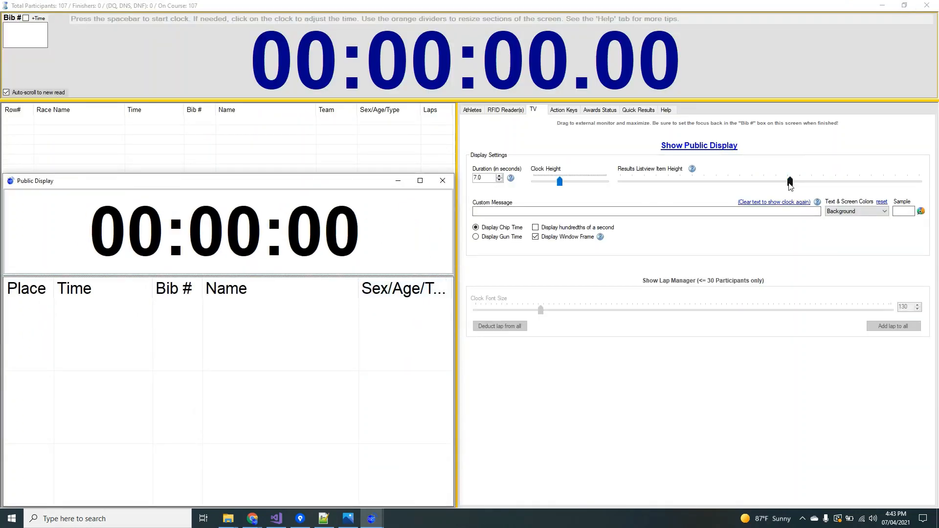
Reduce the results row height on the public display and check the layout maximized
left_click_drag(790, 182, 634, 184)
left_click(420, 180)
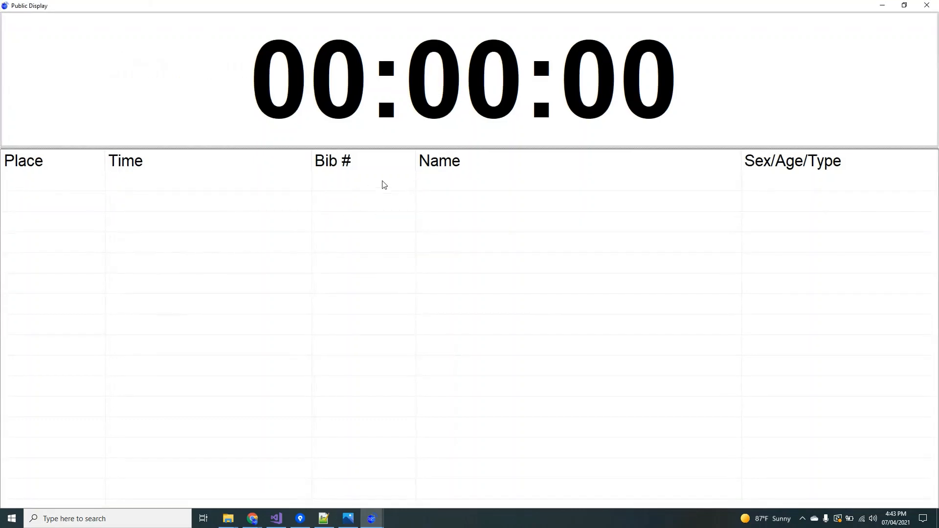
left_click_drag(401, 148, 428, 148)
left_click(905, 5)
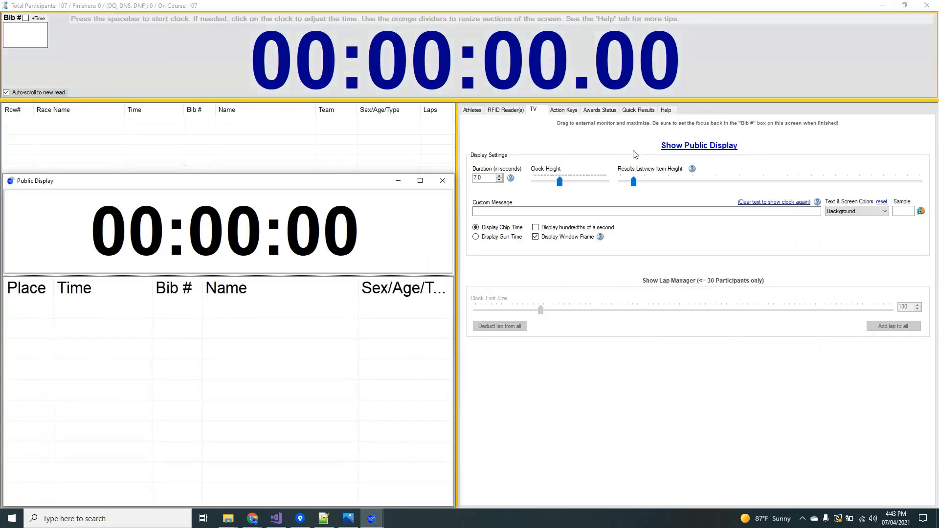
Lower the public display's clock height and set the display duration to 20 seconds
mouse_move(560, 182)
left_mouse_down()
mouse_move(590, 185)
mouse_move(543, 188)
mouse_move(551, 188)
left_mouse_up()
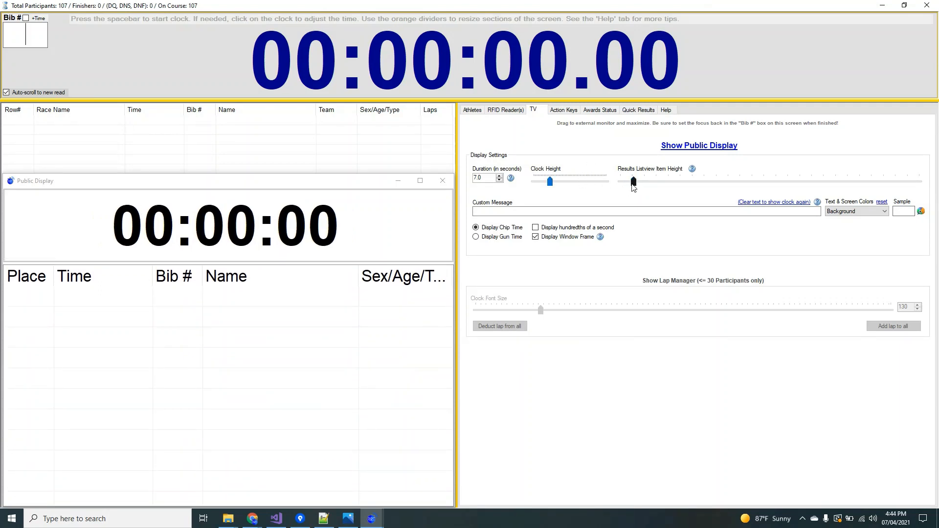
left_click(488, 179)
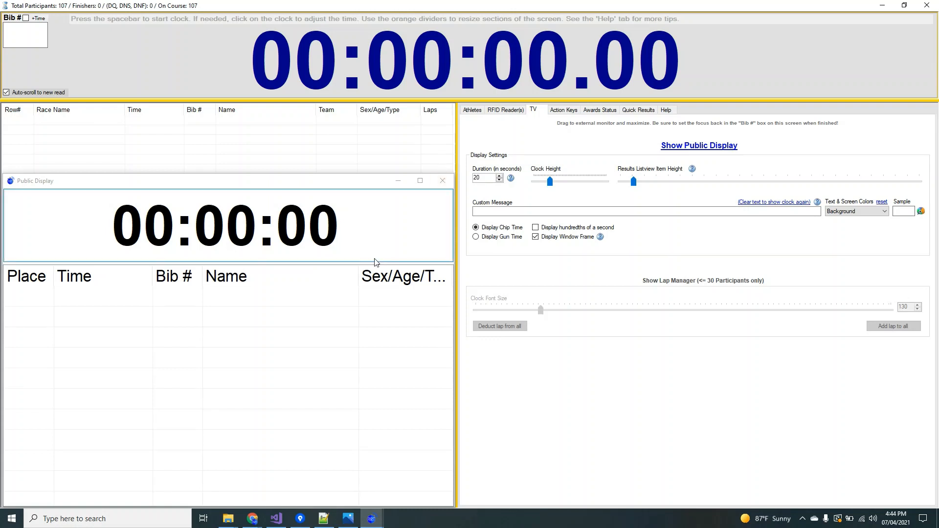
Collapse the Sex/Age/Type column on the public display and widen the Name column to fill the space
left_click_drag(358, 279, 333, 277)
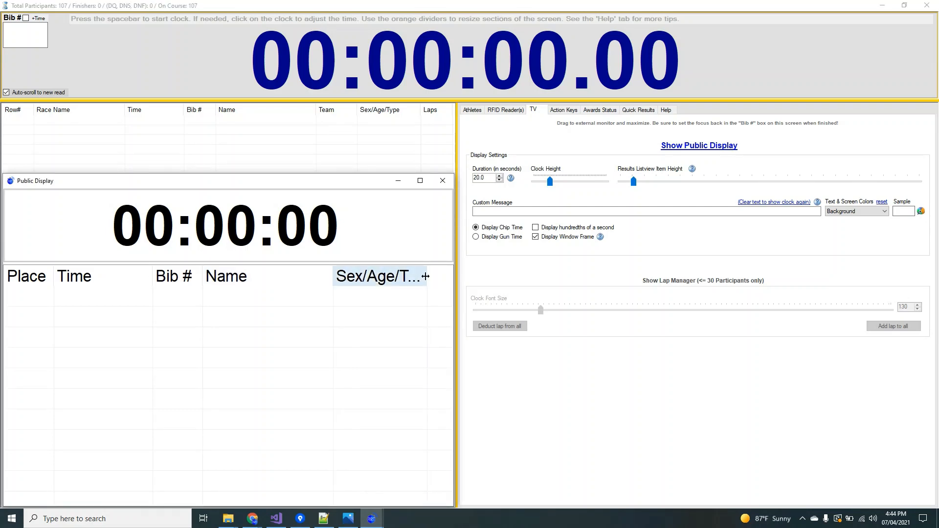
left_click_drag(425, 277, 326, 277)
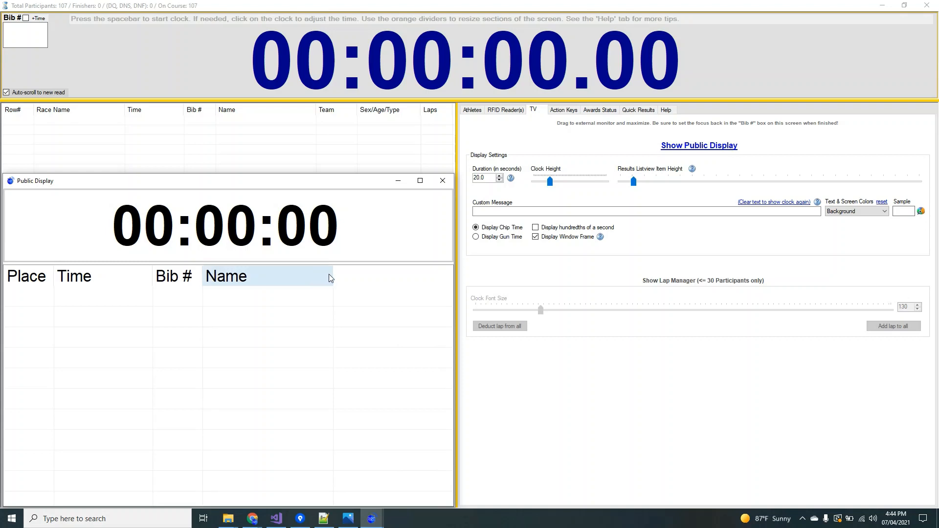
left_click_drag(330, 274, 448, 278)
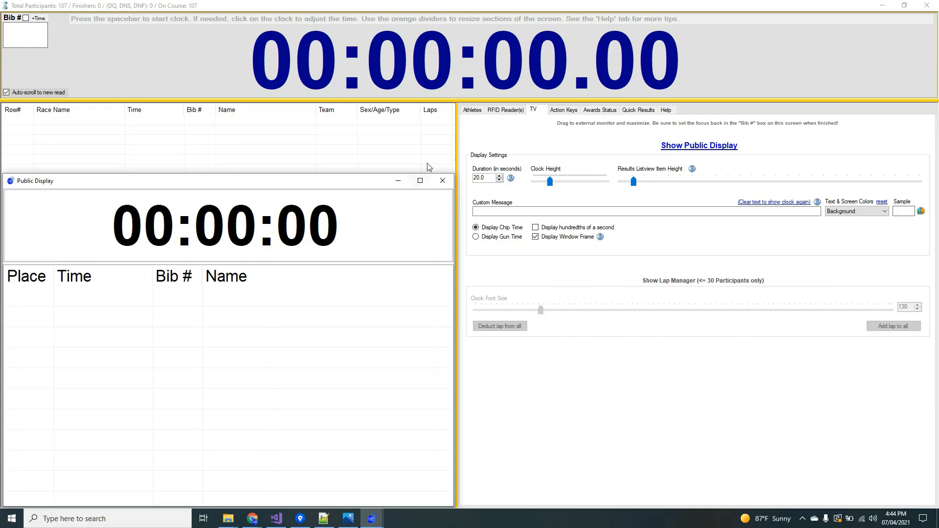
Preview the public display maximized, restore it and reduce the window's height slightly
left_click(420, 181)
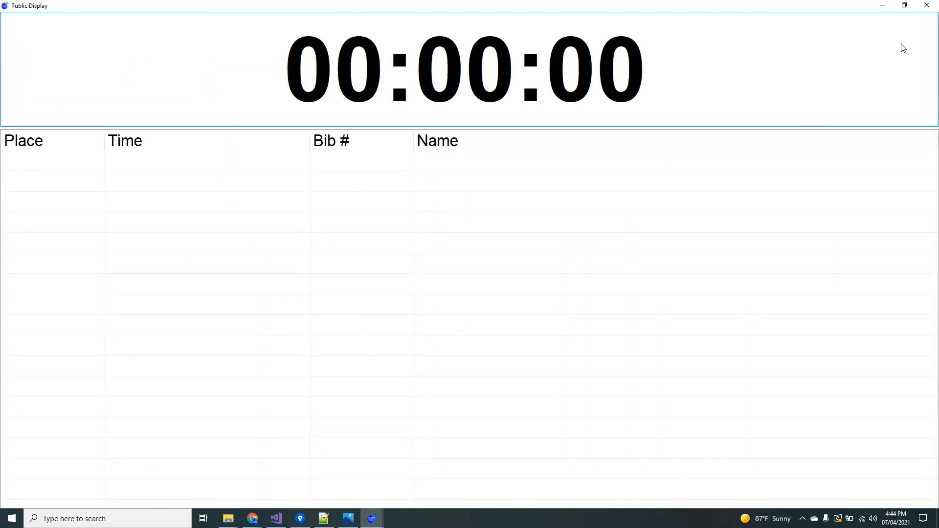
left_click(905, 4)
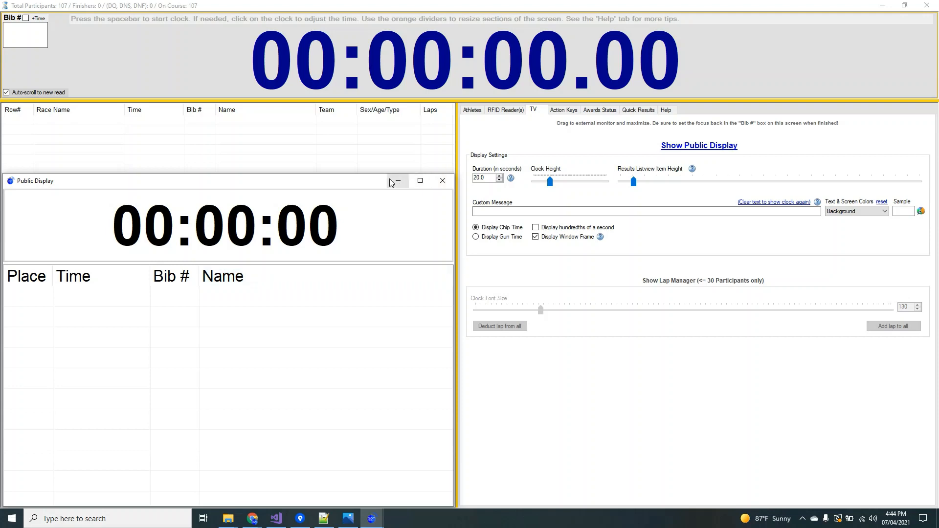
left_click_drag(377, 175, 377, 198)
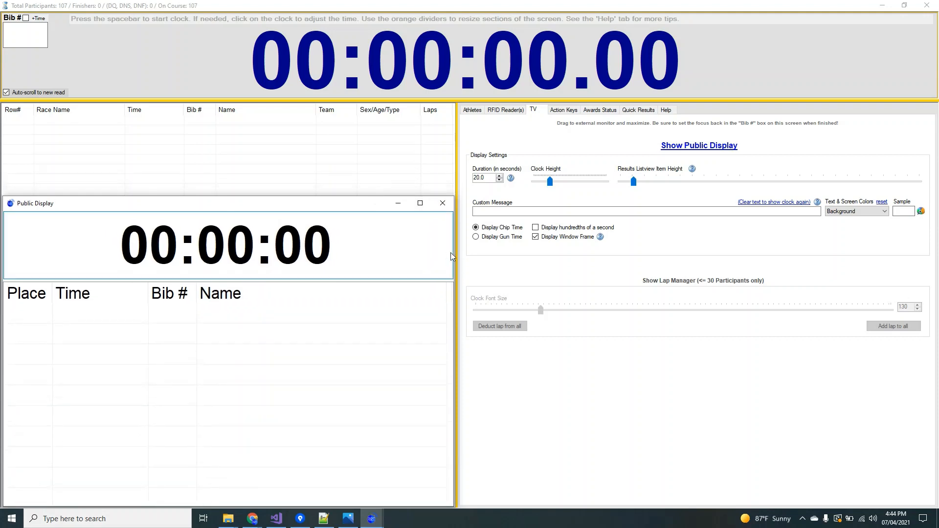
Examine the custom message field and the elements available for text and screen colors
left_click(529, 212)
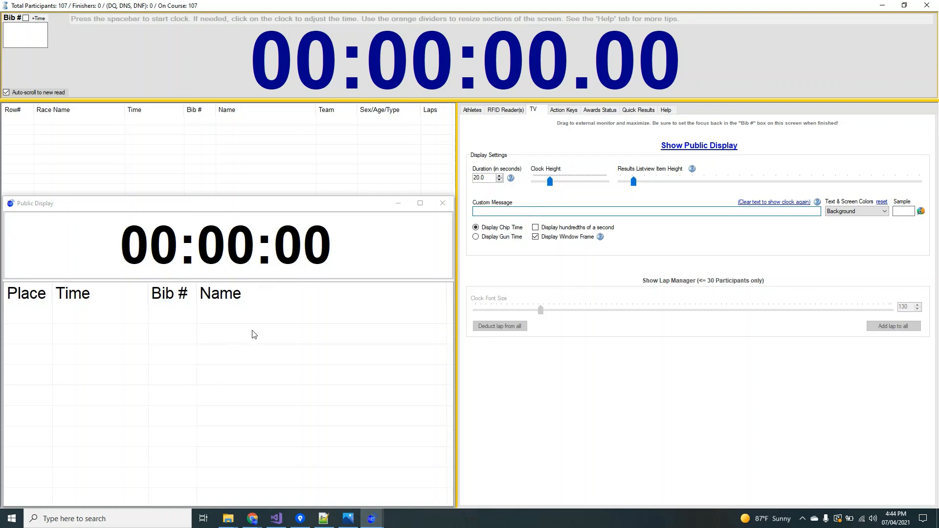
left_click(869, 213)
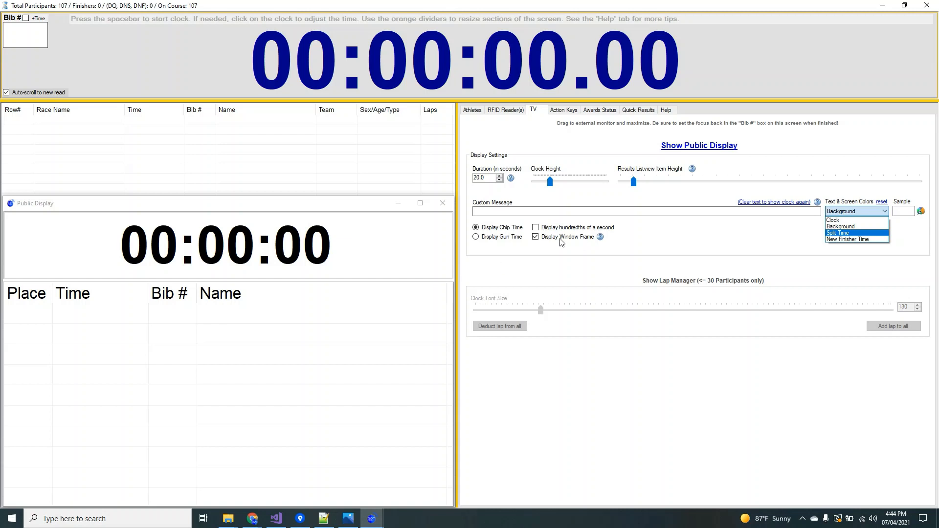
left_click(659, 237)
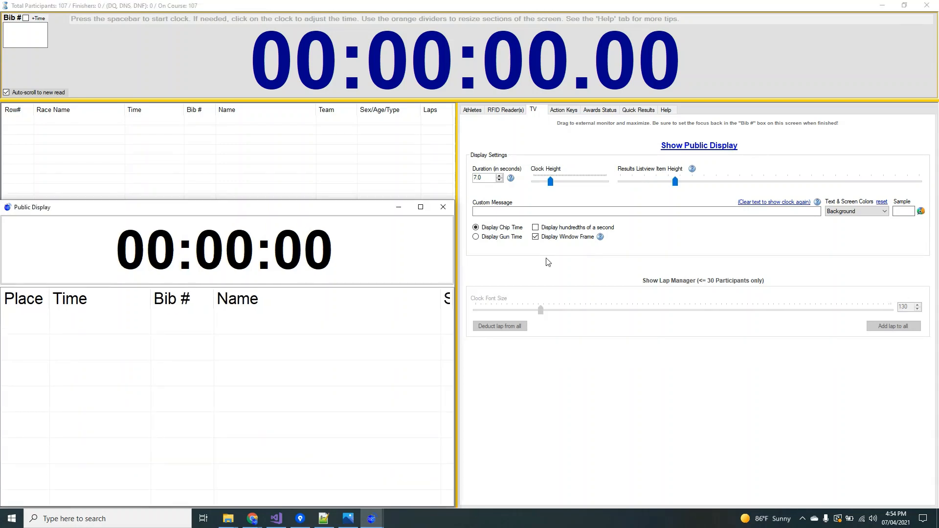
Turn on chip start time capture, start listening to the RFID readers and start the race clock
left_click(502, 112)
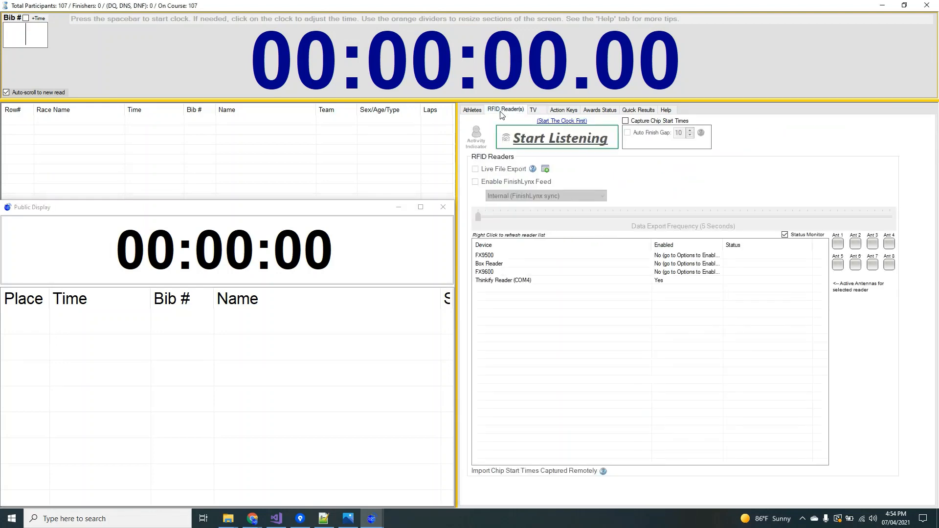
left_click(645, 122)
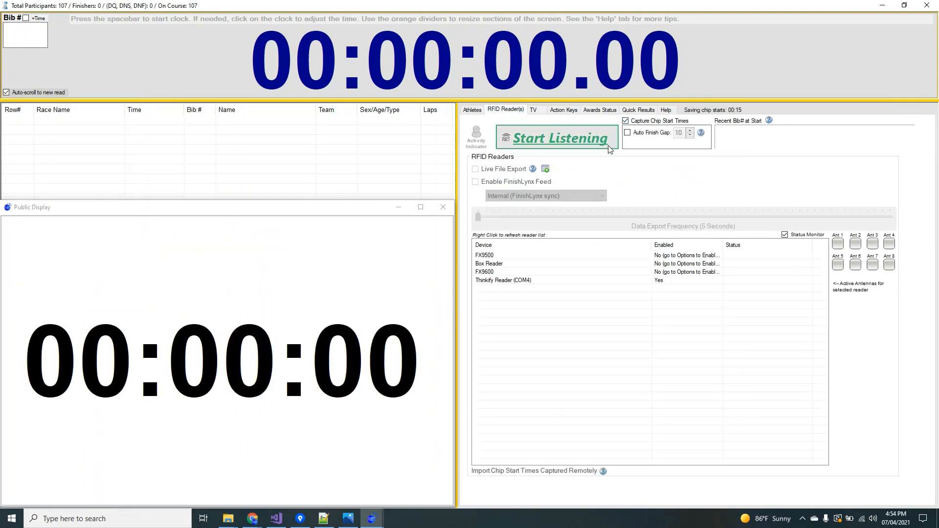
left_click(561, 137)
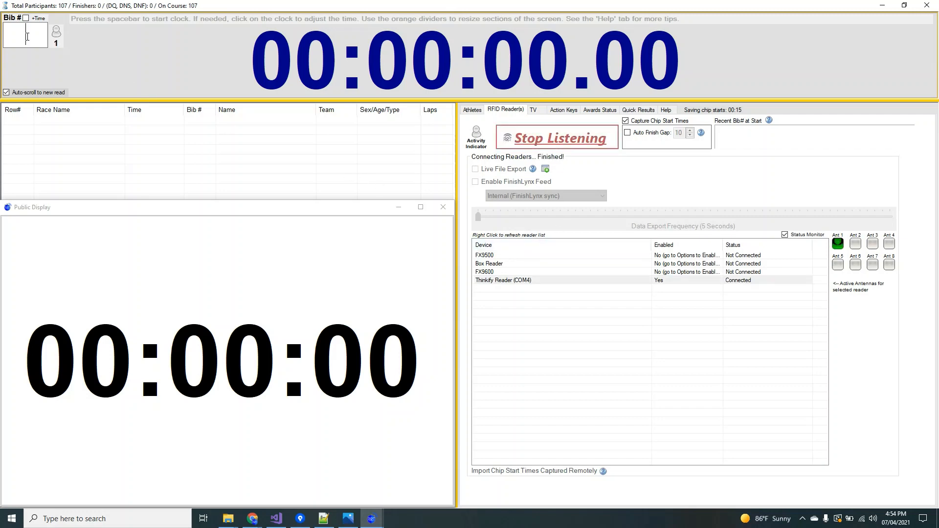
key("space")
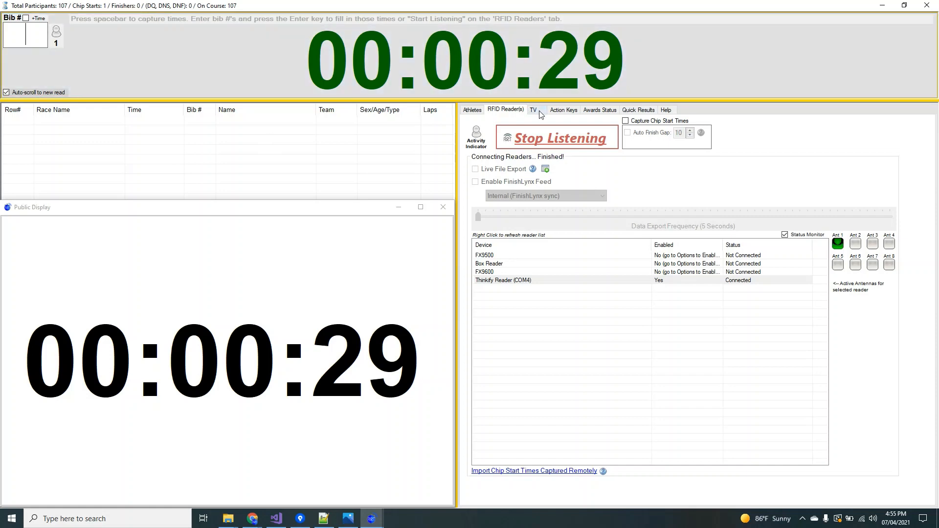
Lower the public display's clock height to its minimum, record a finish for bib 5 and preview the finisher announcement maximized
left_click(533, 109)
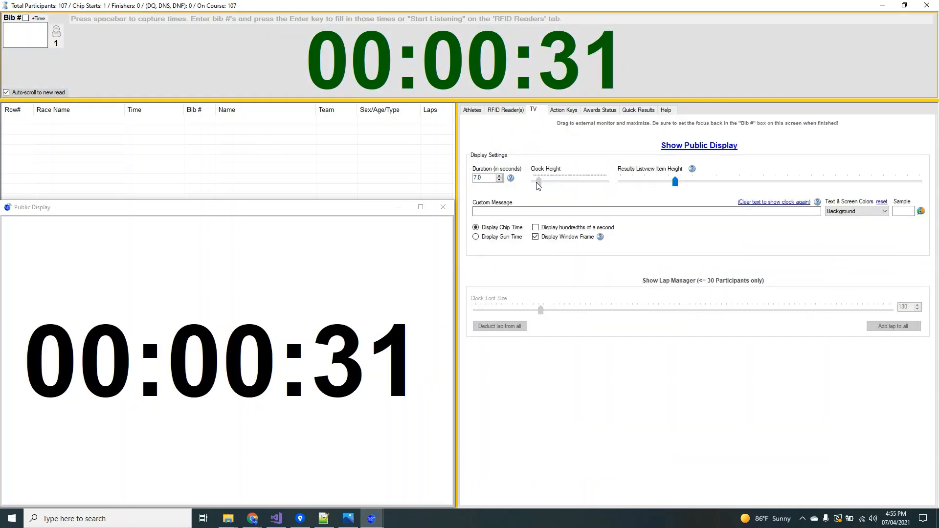
left_click_drag(550, 182, 535, 185)
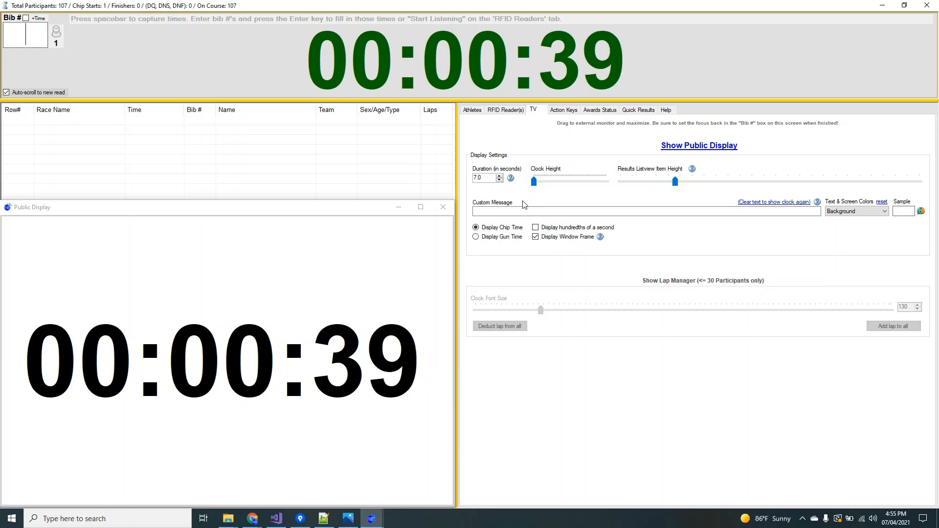
type("5")
key("Return")
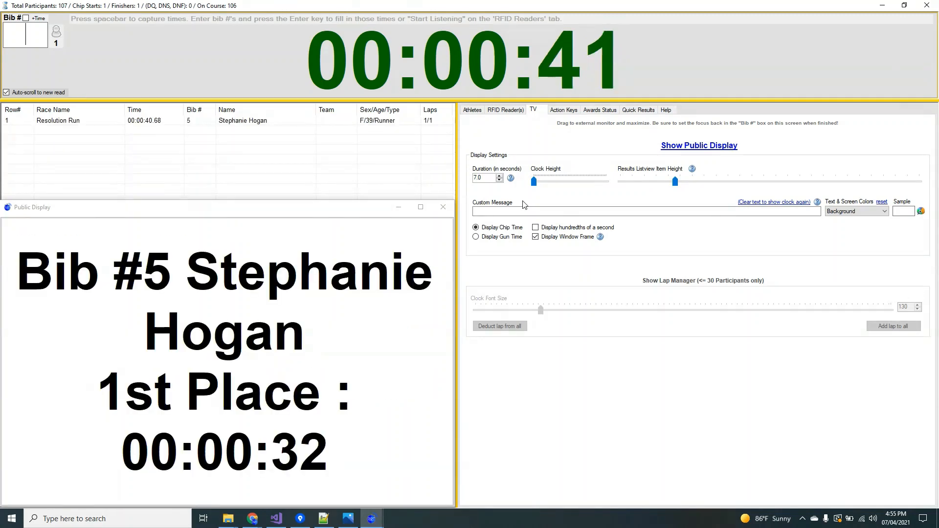
left_click(421, 207)
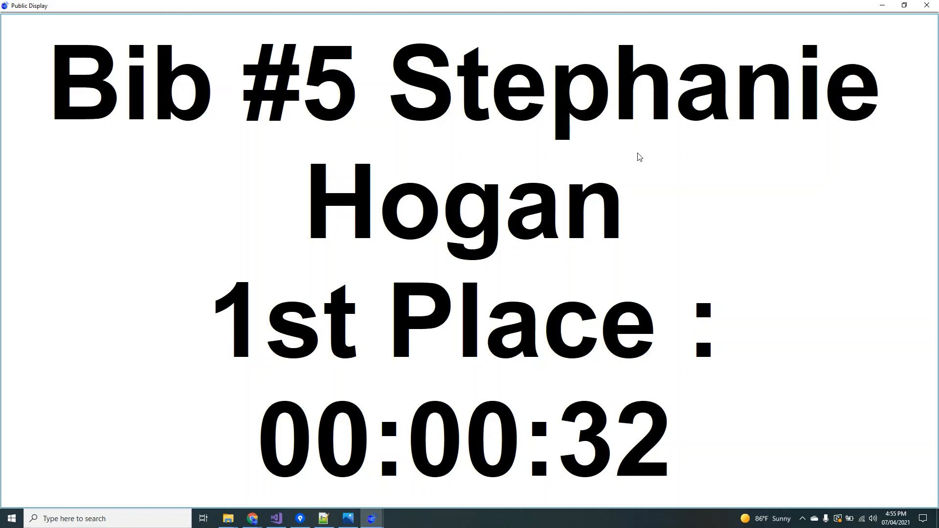
left_click(904, 6)
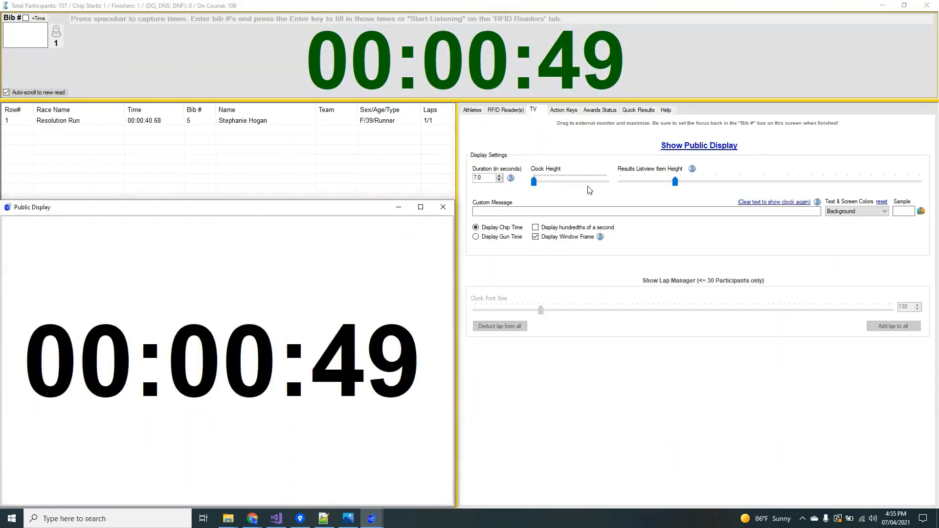
Set the public display duration to 25 seconds and raise the clock height slightly
left_click(447, 191)
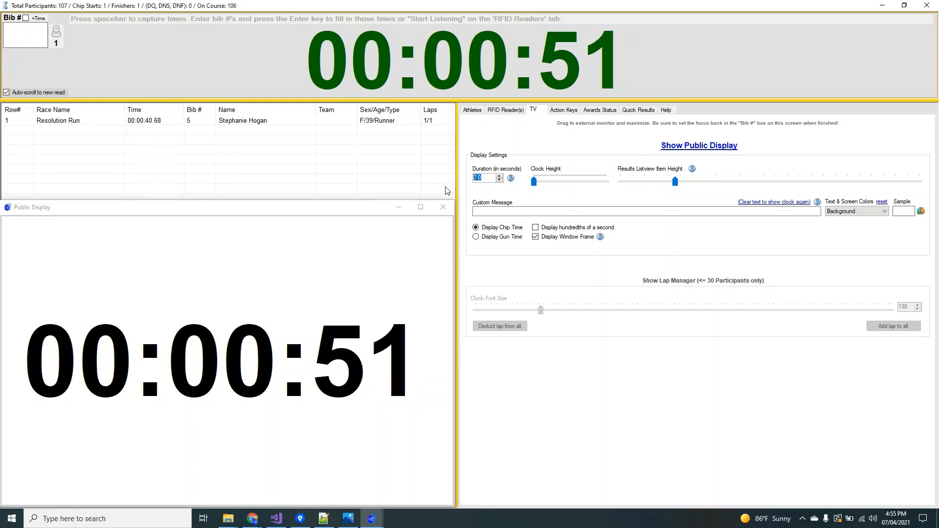
type("2")
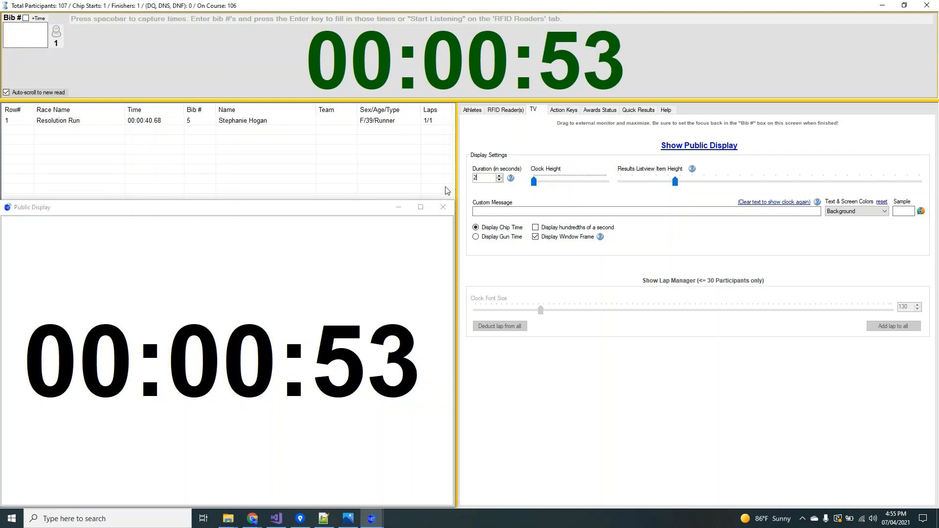
type("5")
key("Tab")
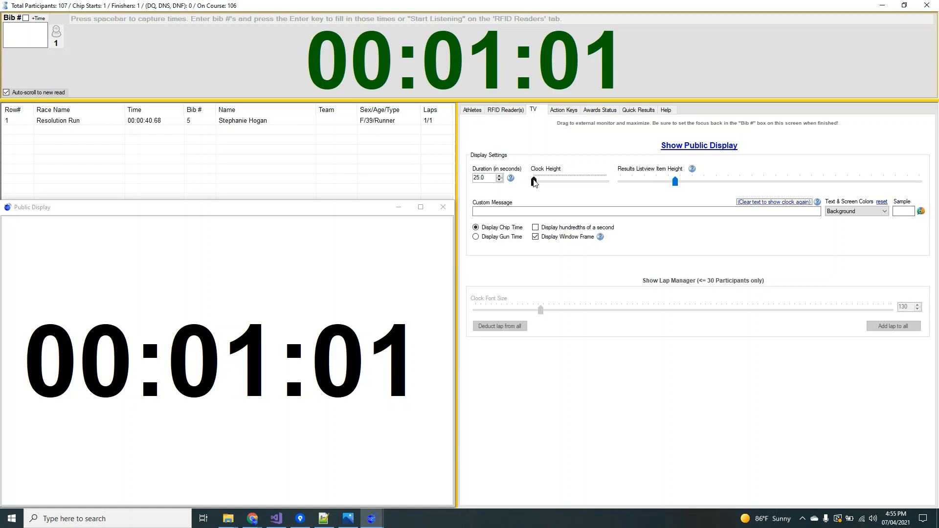
left_click_drag(534, 182, 546, 182)
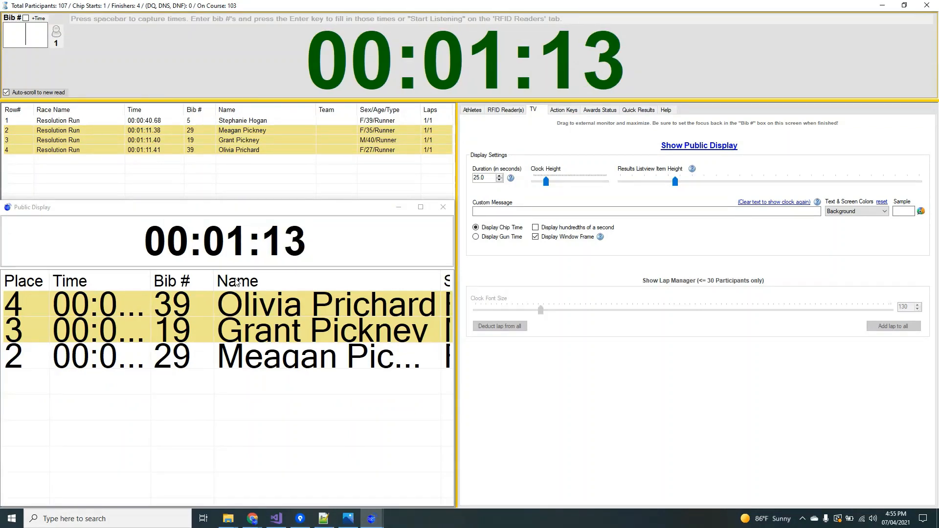
Maximize the public display, widen the Name column almost to the screen edge and restore the window
left_click(421, 208)
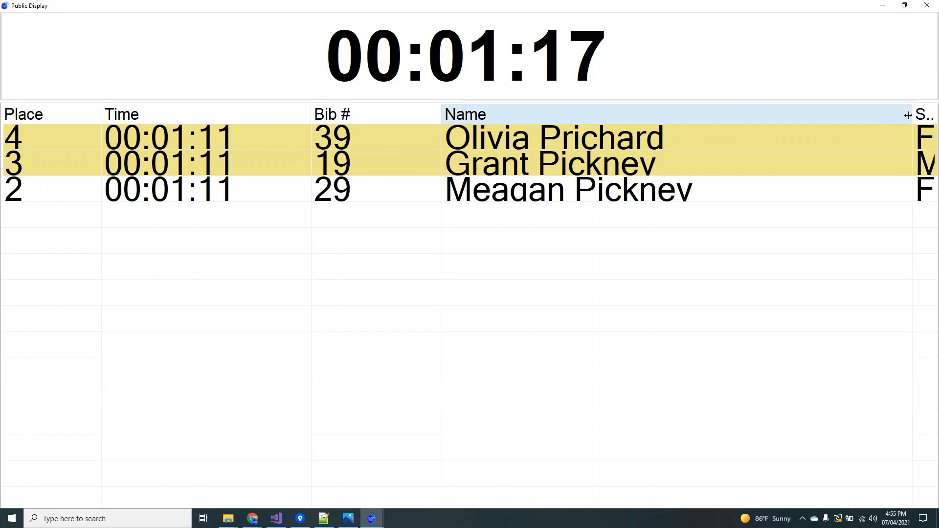
left_click_drag(913, 116, 929, 117)
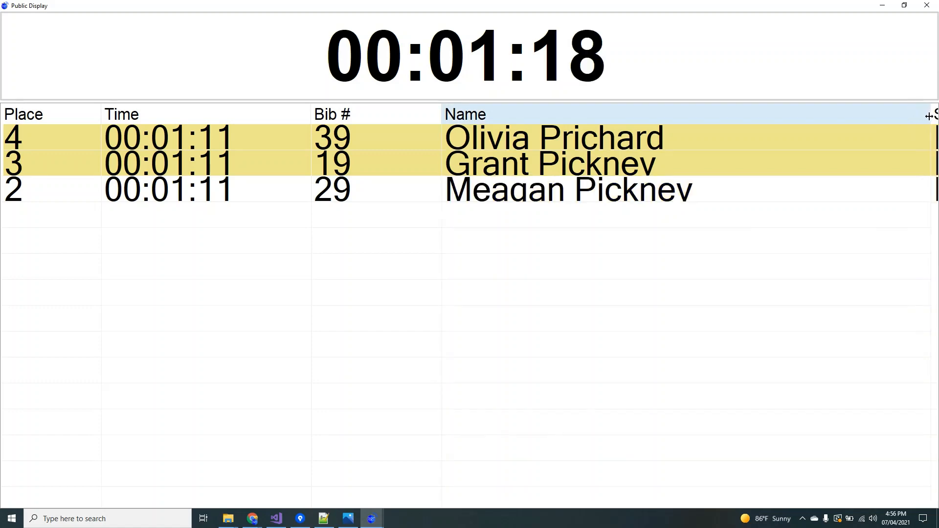
left_click(906, 11)
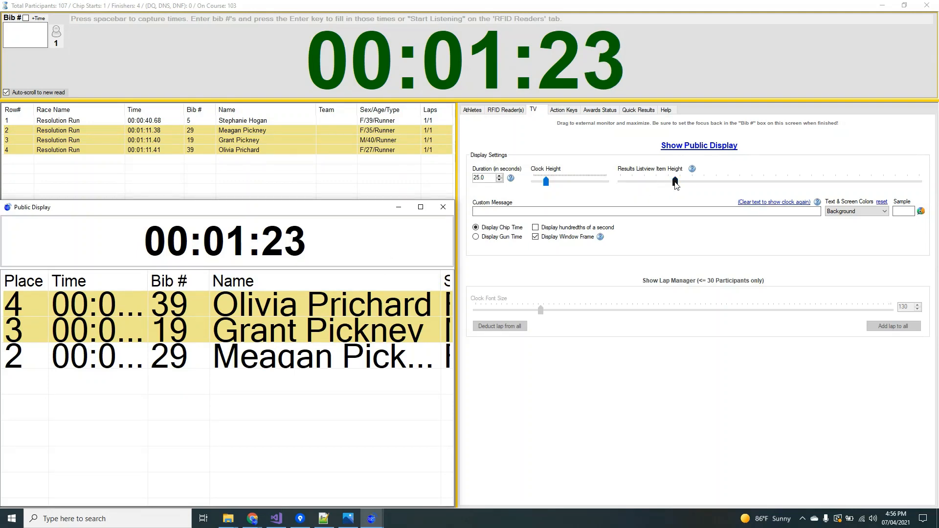
Reduce the results listview item height slightly and check the maximized public display with the Name column widened again
left_click_drag(675, 182, 670, 185)
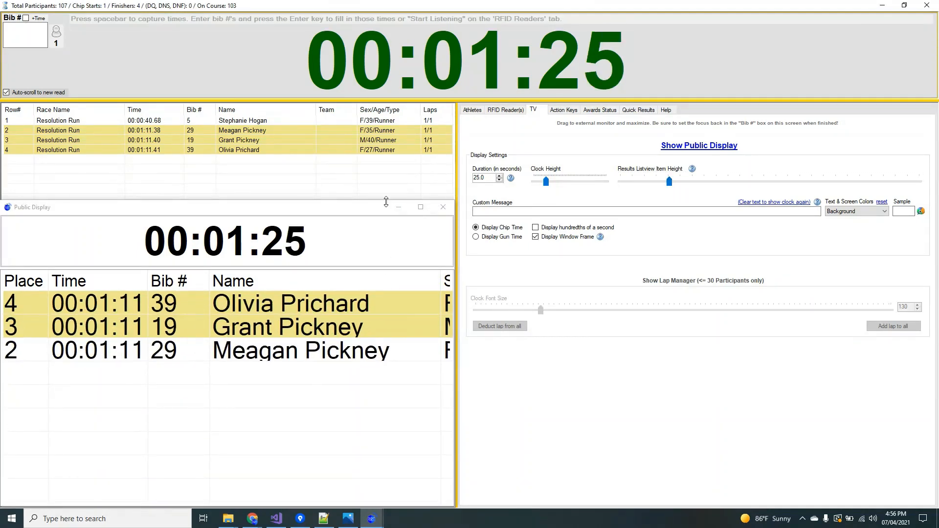
left_click(420, 207)
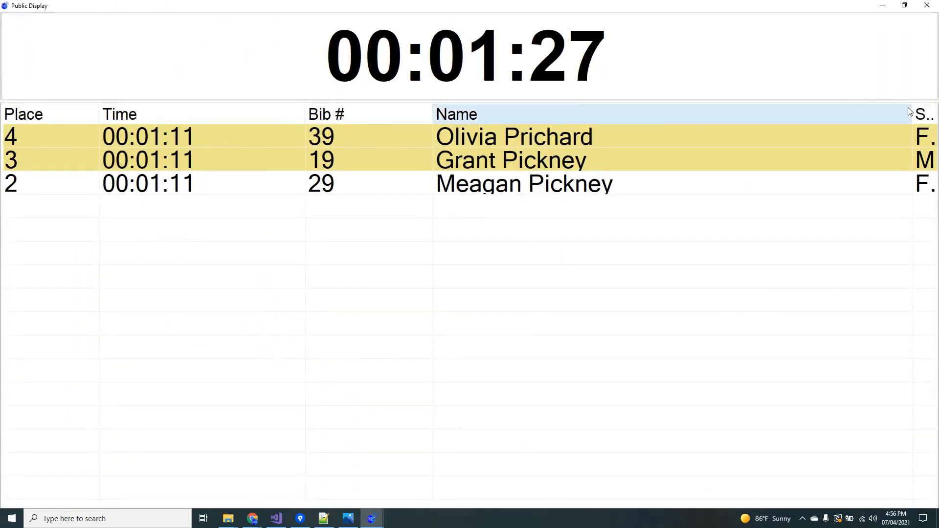
left_click_drag(906, 113, 930, 113)
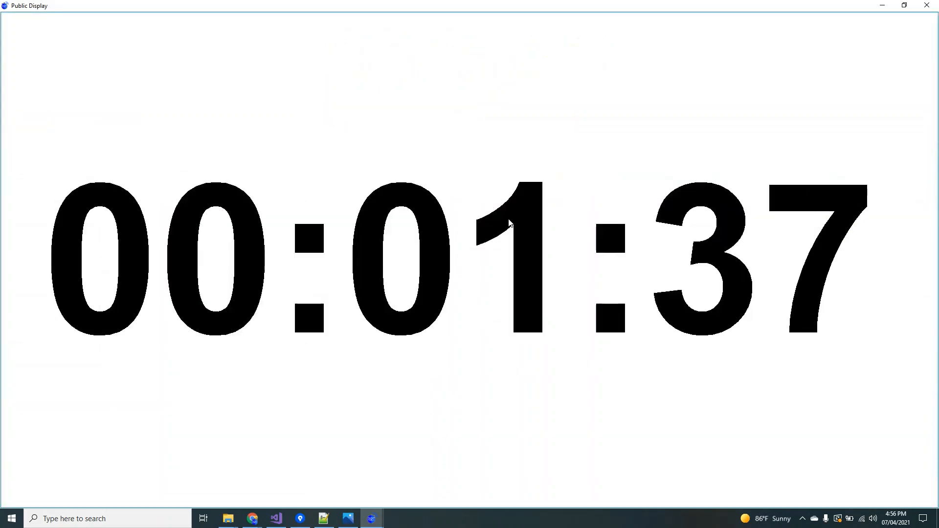
left_click(905, 6)
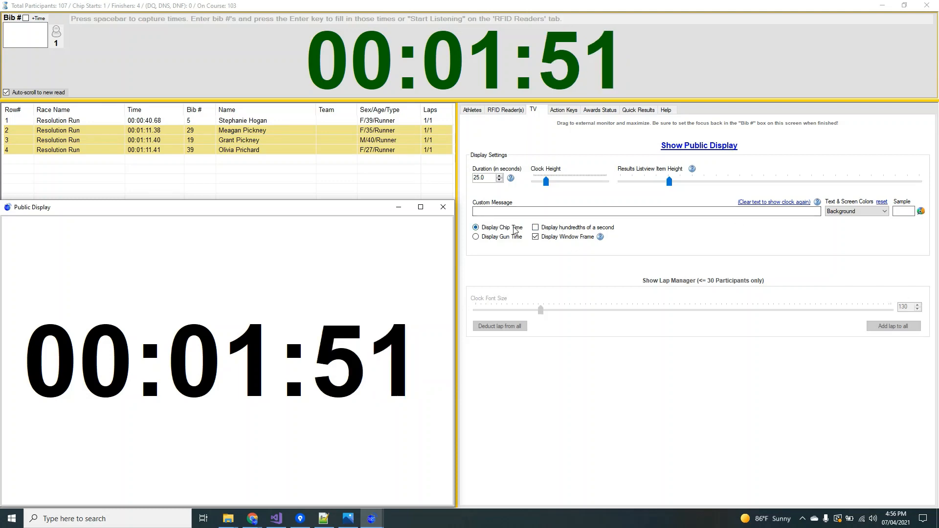
Show the custom message "Public DisplayTest" on the public display, preview it maximized and clear the text
left_click(555, 212)
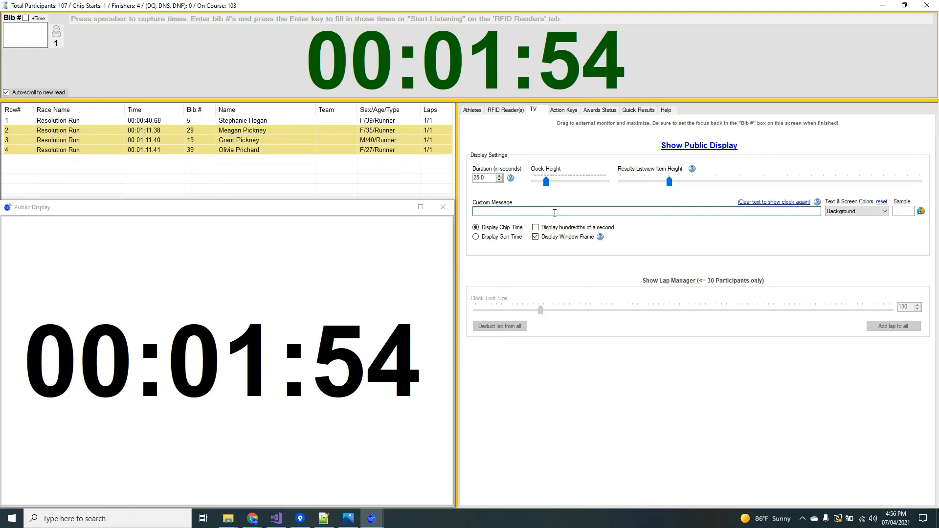
type("Public DisplayT")
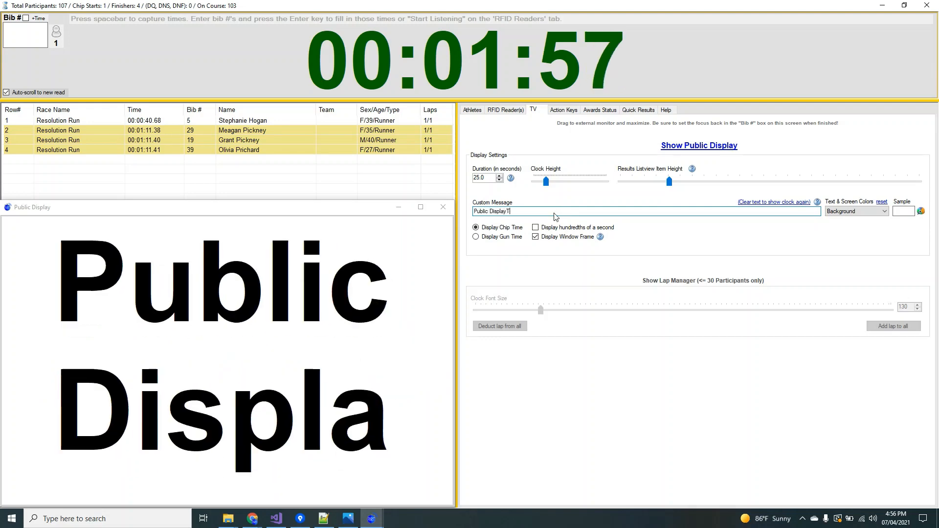
type("est")
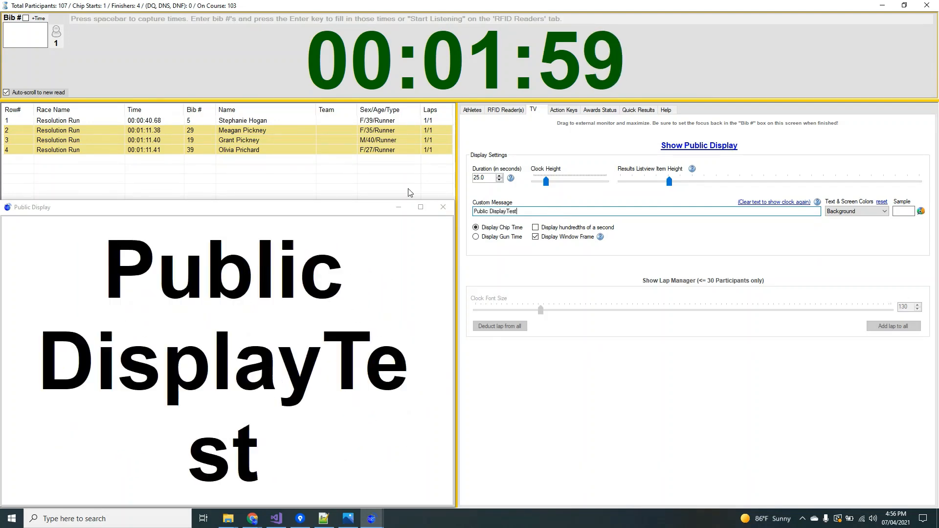
left_click(421, 207)
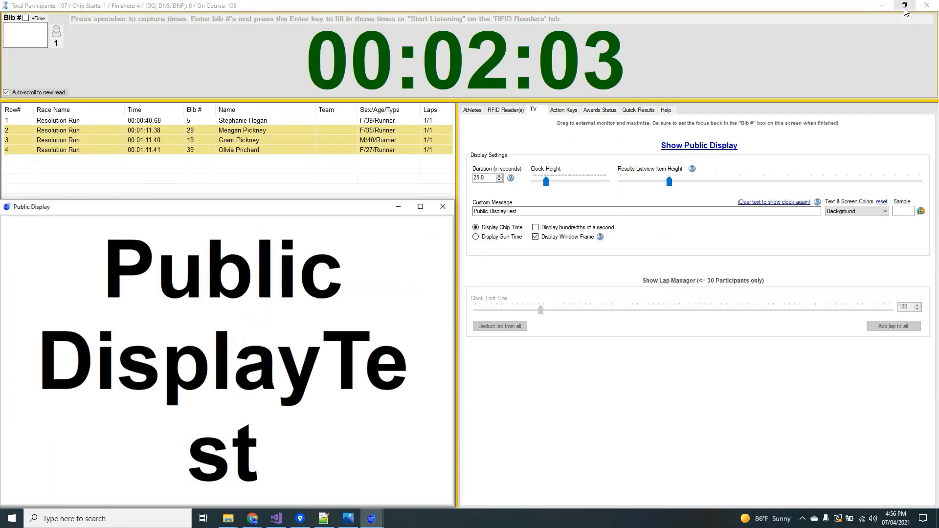
left_click(905, 6)
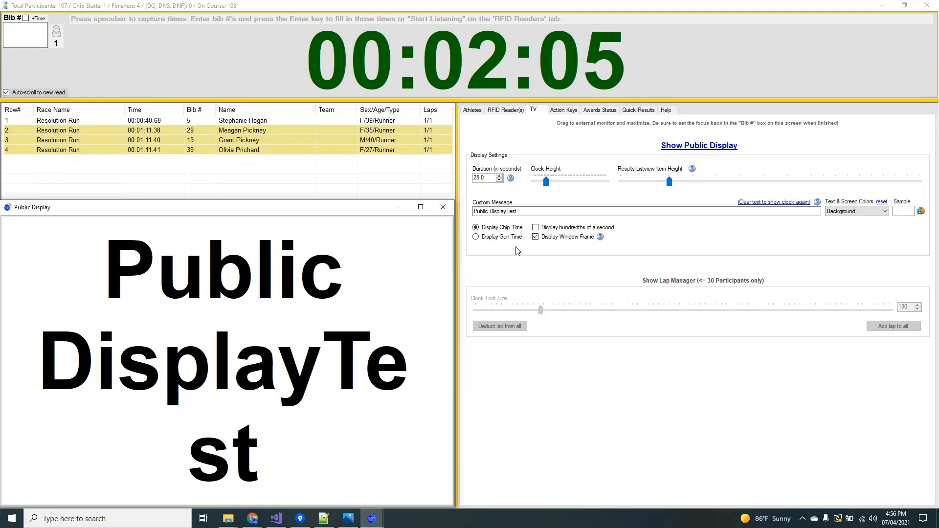
left_click(766, 203)
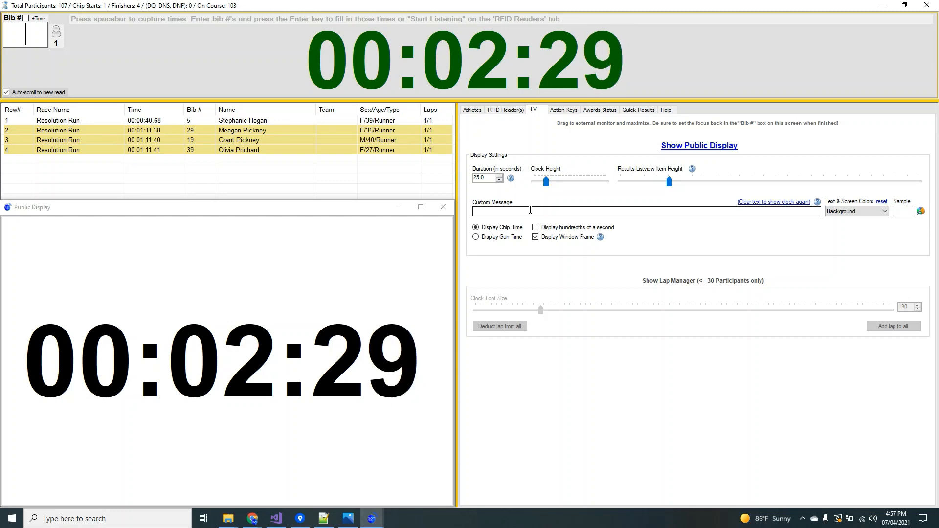
Open the athletes list, record finishes for bibs 1, 2 and 3, and fill in bib number 4
left_click(473, 110)
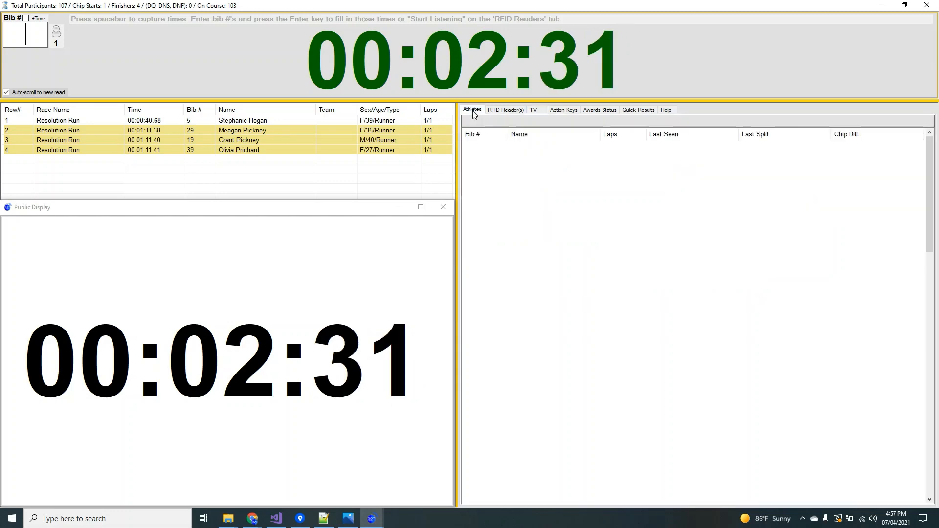
type("1")
key("Return")
type("2")
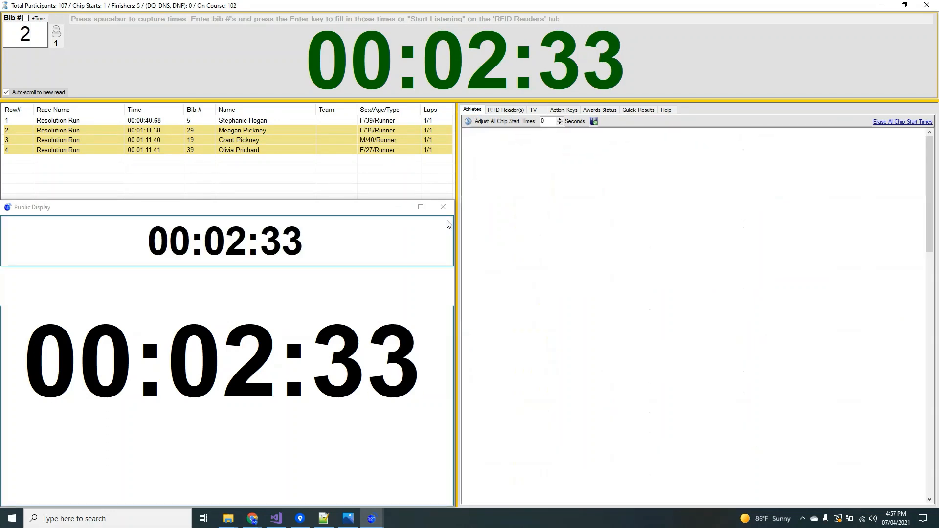
key("Return")
type("3")
key("Return")
type("4")
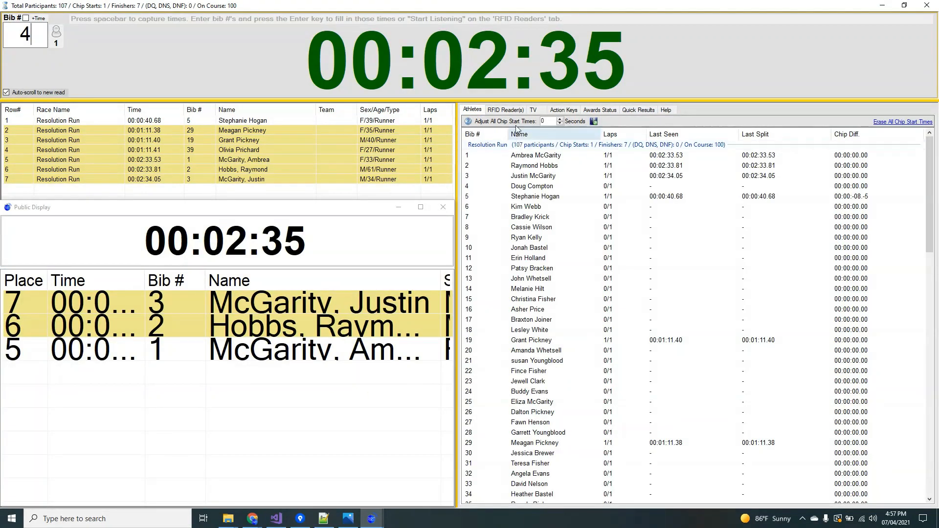
Set the public display duration to 10 seconds
left_click(540, 111)
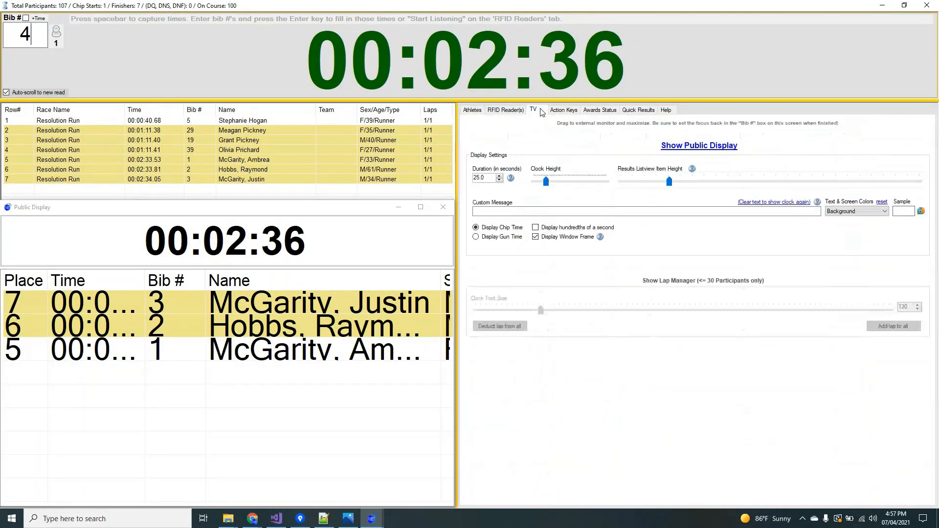
left_click(500, 180)
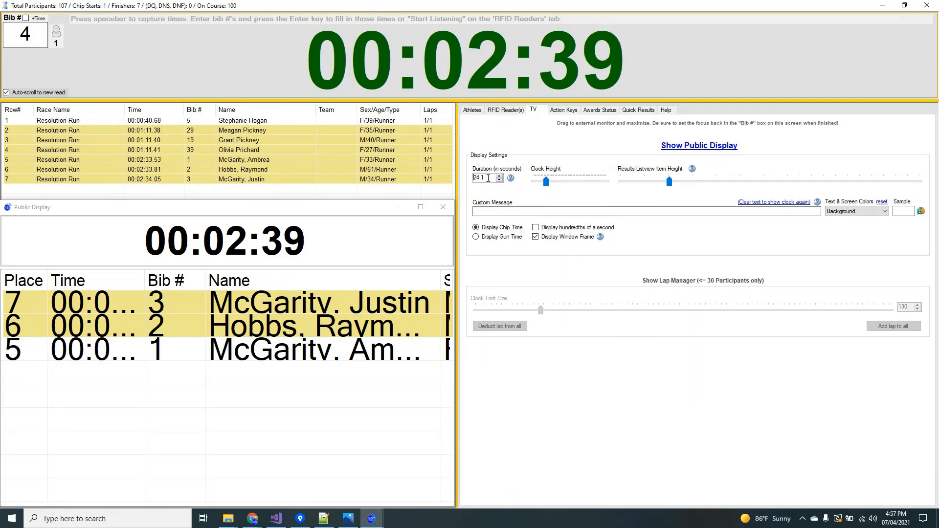
left_click_drag(486, 178, 438, 173)
type("10")
key("Tab")
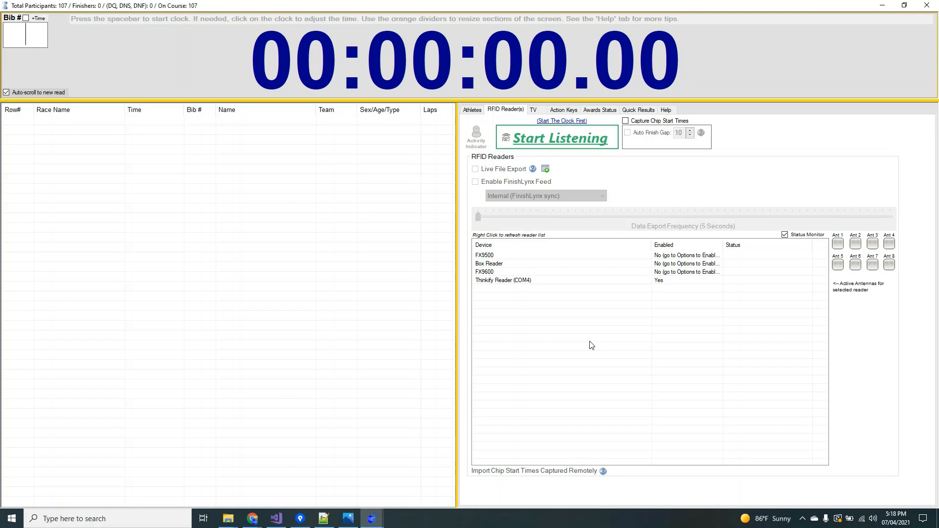
Open the public display again, shrink its window and move it over the results list
left_click(534, 110)
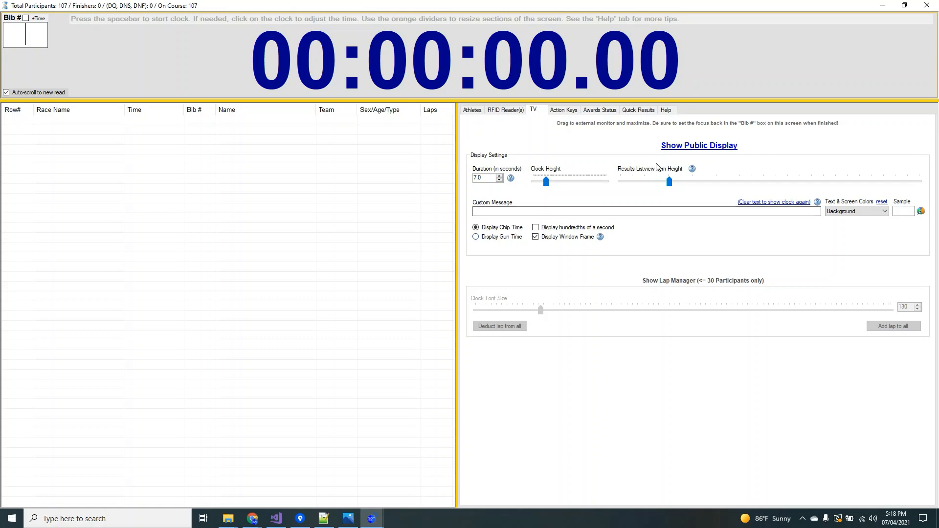
left_click(703, 150)
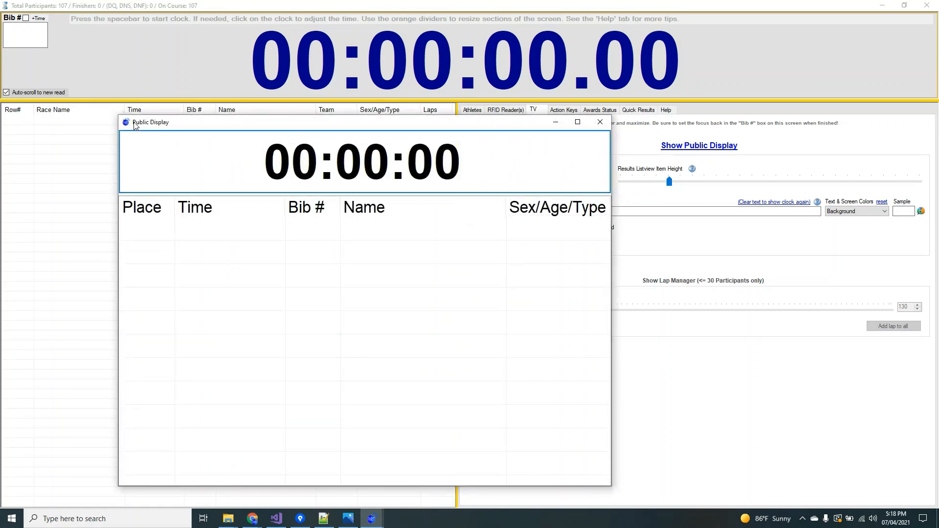
left_click_drag(117, 115, 284, 243)
left_click_drag(409, 254, 191, 254)
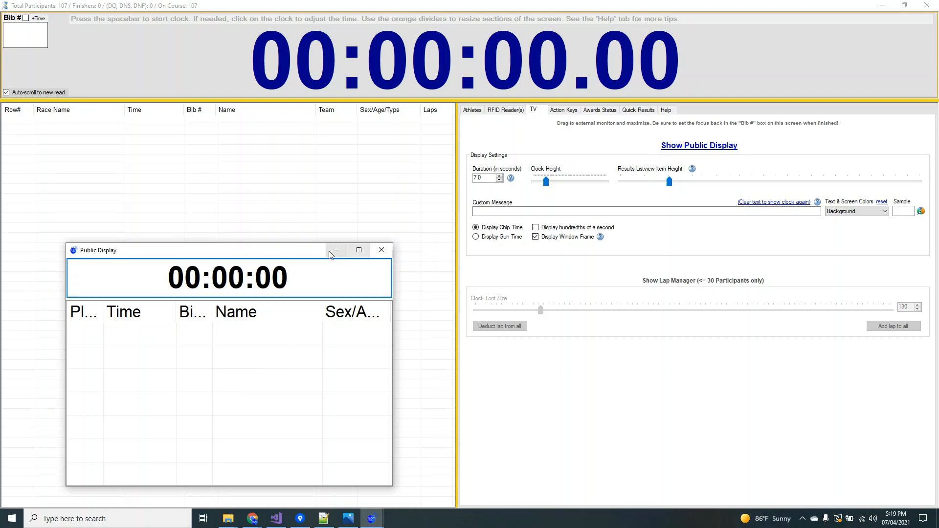
Reposition the public display over the results list and enable capturing of chip start times for the RFID readers
left_click_drag(301, 254, 260, 258)
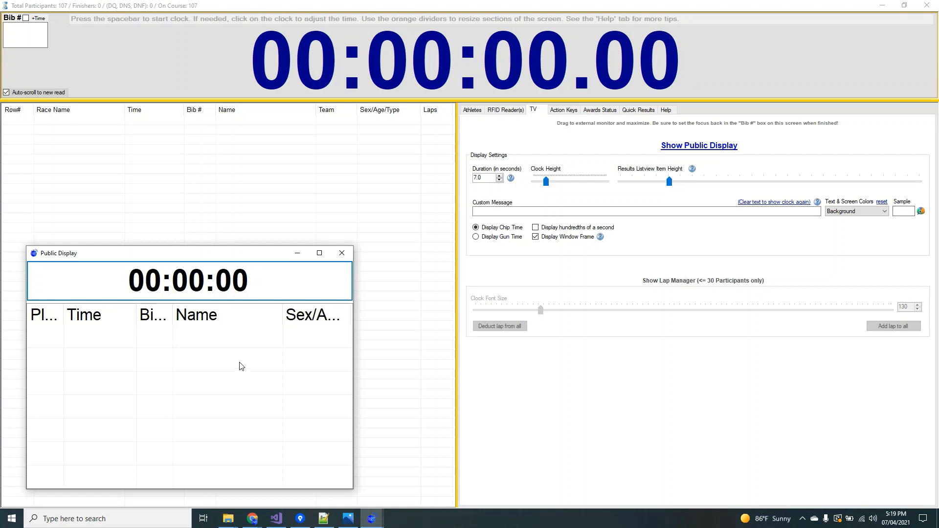
left_click(512, 110)
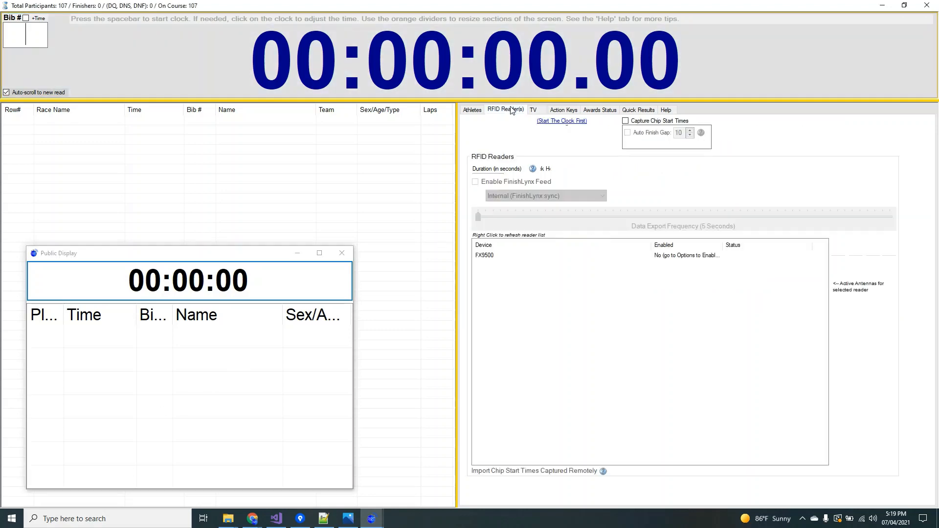
left_click(626, 121)
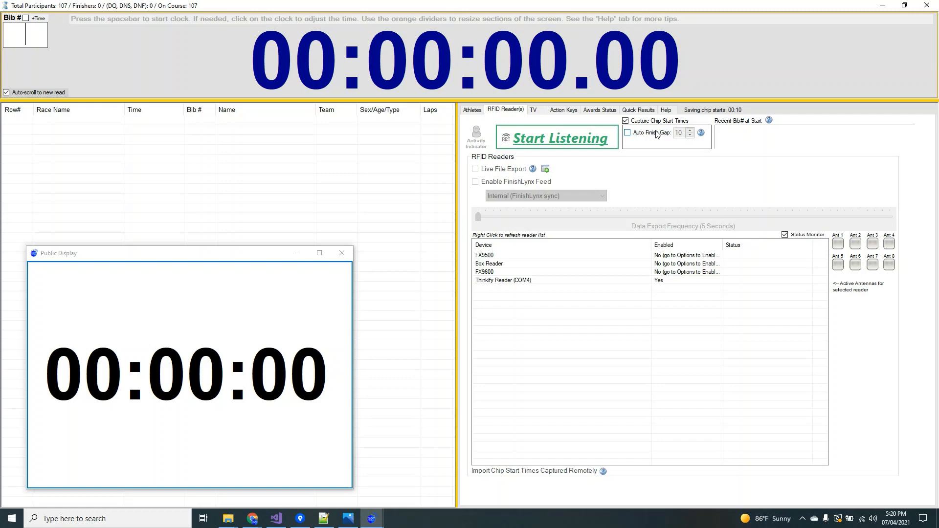
Start listening on the RFID reader and start the race clock, keeping the public display over the results list
left_click(569, 141)
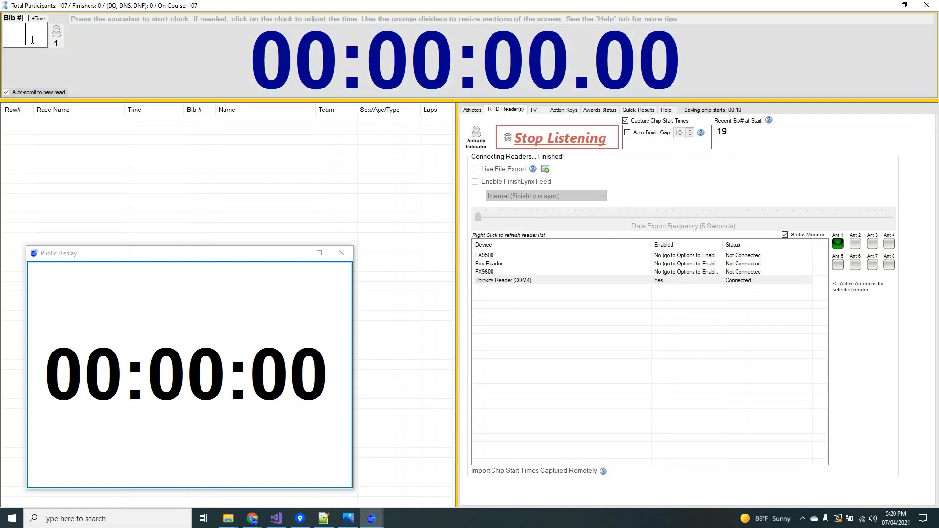
key("space")
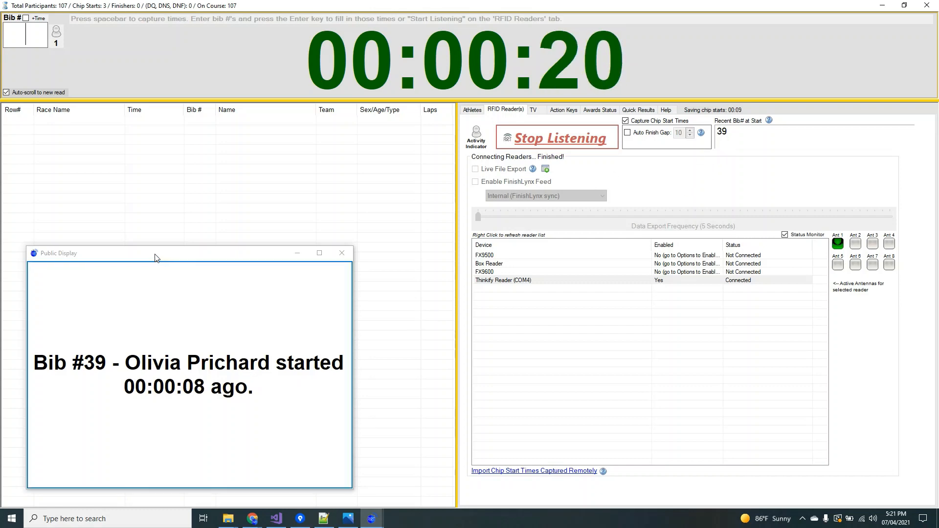
mouse_move(155, 256)
left_mouse_down()
mouse_move(137, 260)
mouse_move(168, 247)
left_mouse_up()
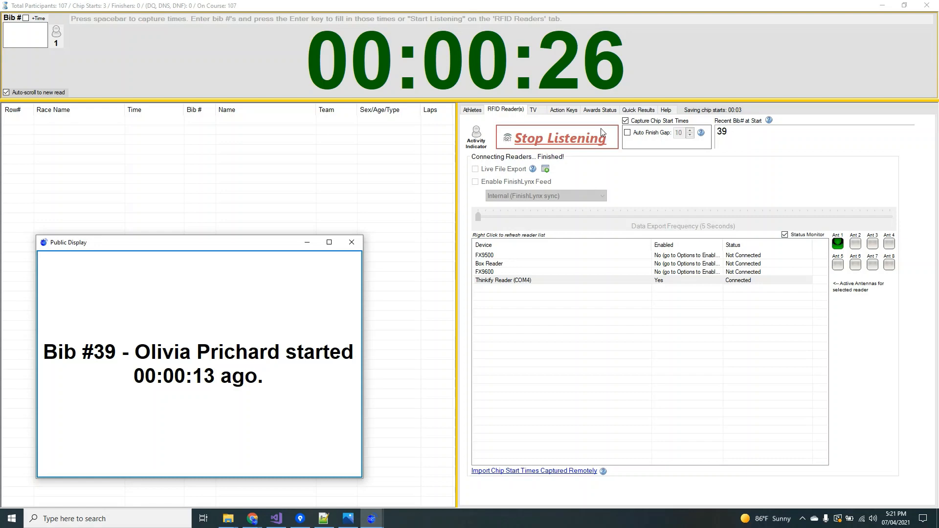
Check the chip start differences in the athletes list, including bib 19, and return to the RFID reader settings
left_click(474, 111)
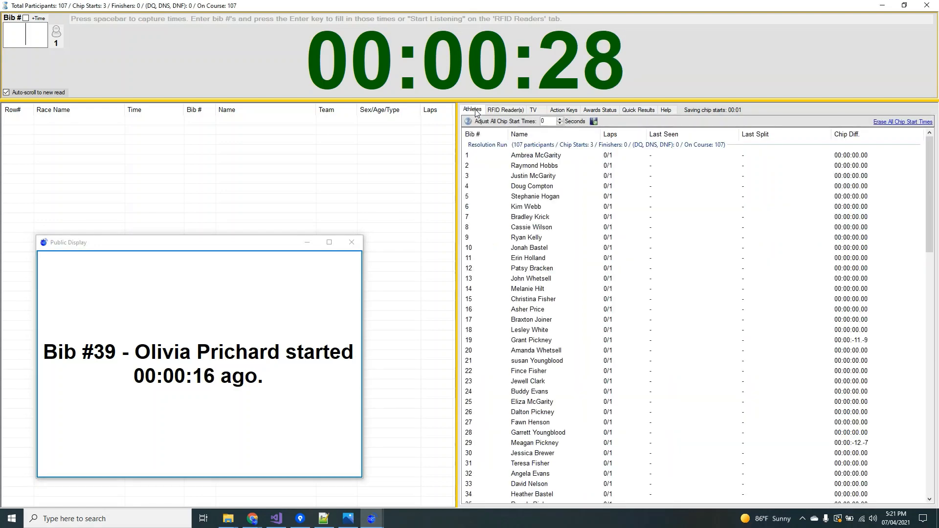
left_click(821, 341)
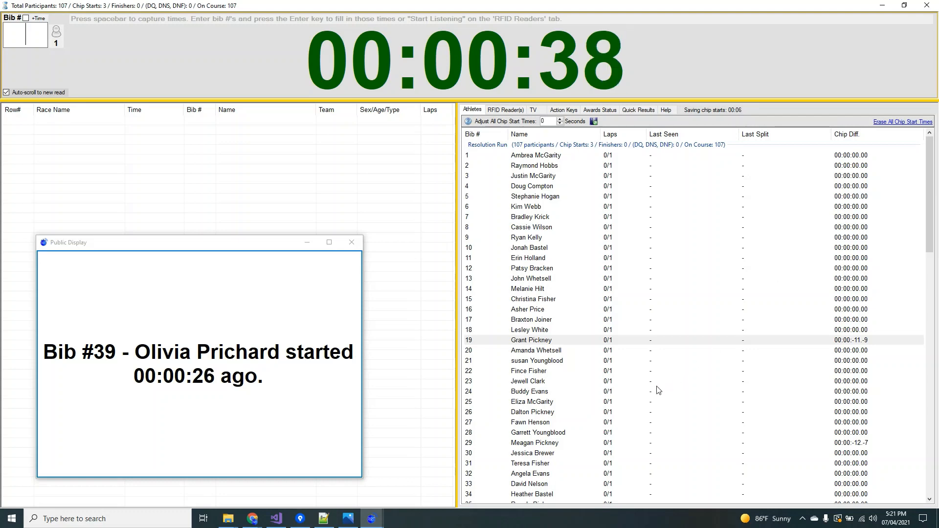
scroll(670, 419, "down", 4)
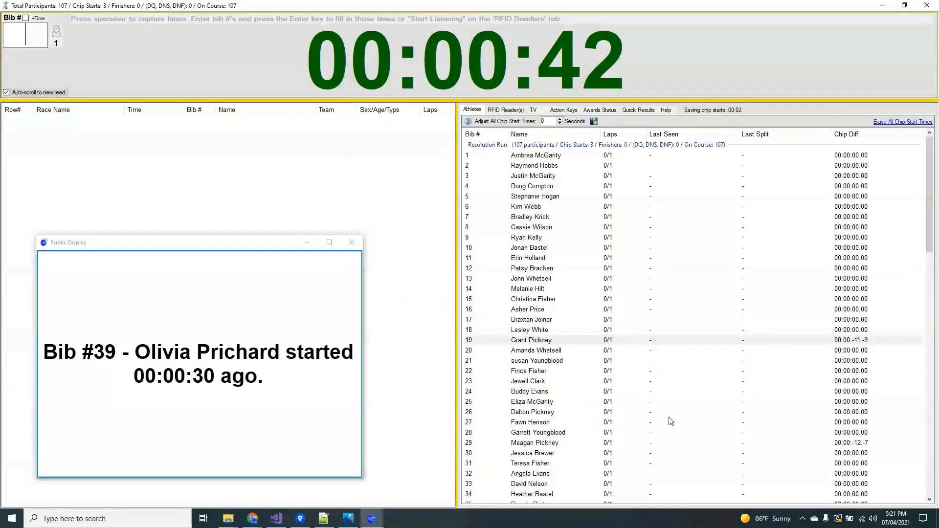
left_click(512, 114)
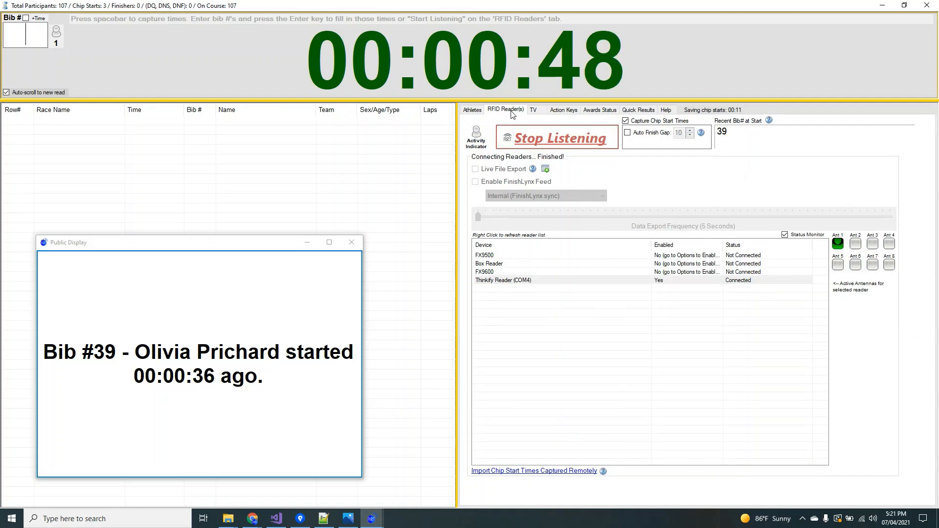